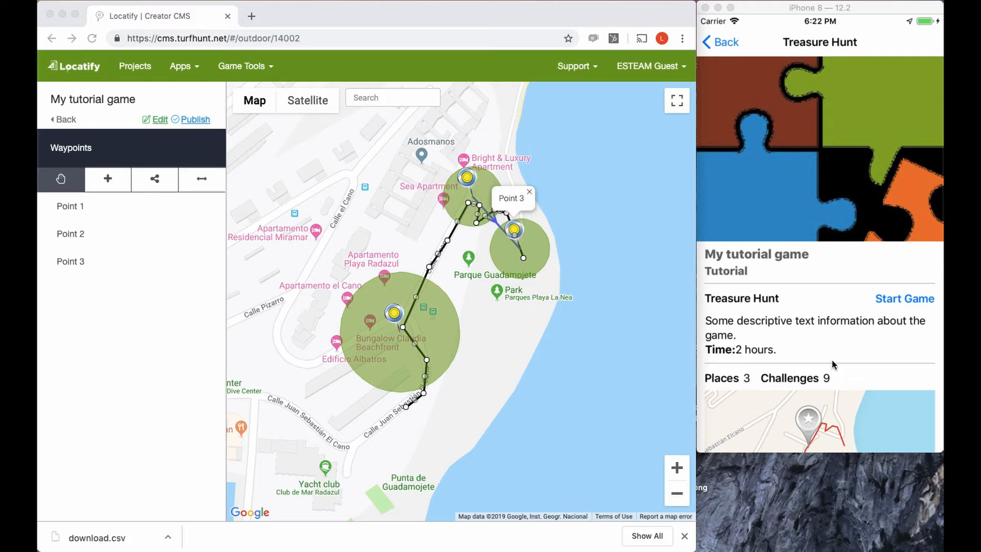
Step: Start the tutorial treasure hunt in the phone app and dismiss the Game Over and app rating messages
{"action": "left_click", "coordinate": [895, 302]}
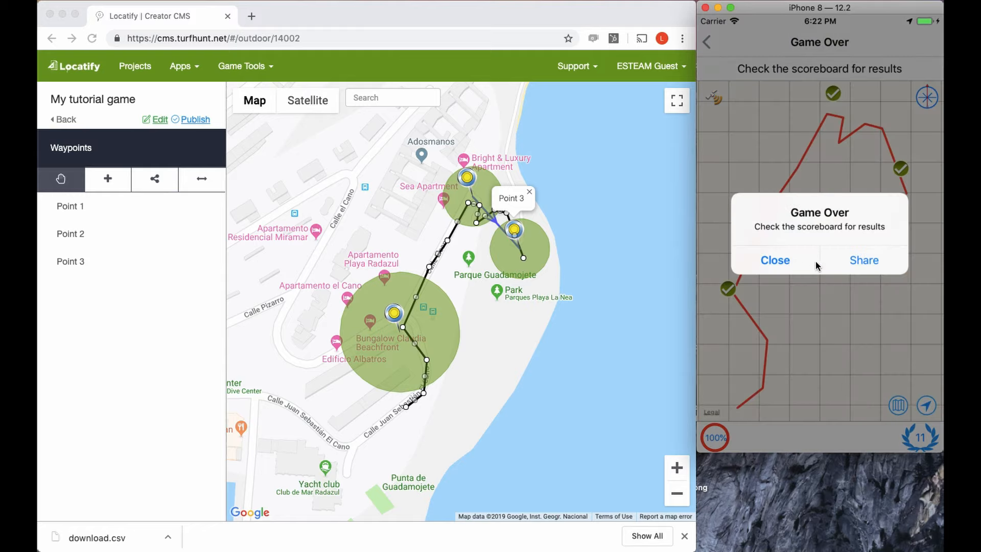
{"action": "left_click", "coordinate": [777, 262]}
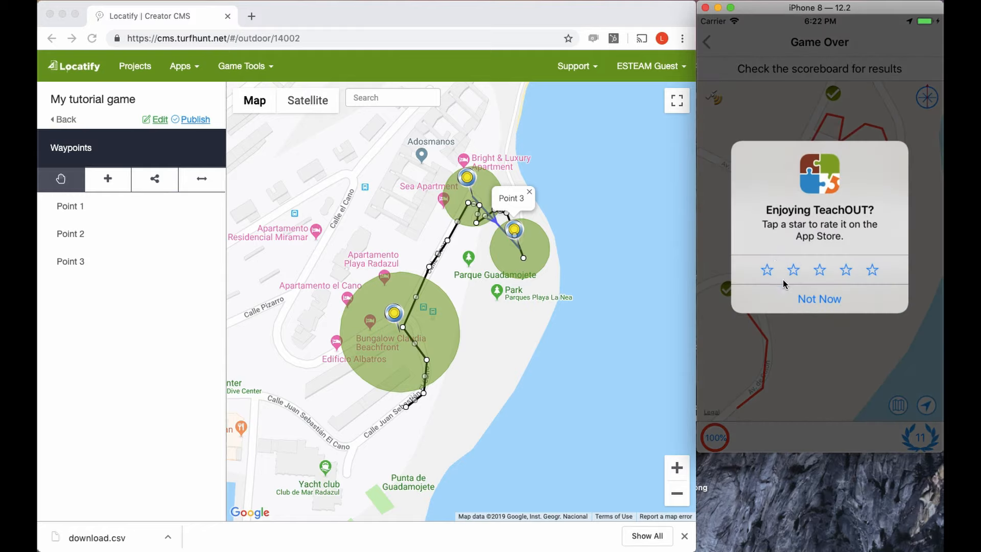
{"action": "left_click", "coordinate": [794, 299]}
{"action": "left_click", "coordinate": [782, 262]}
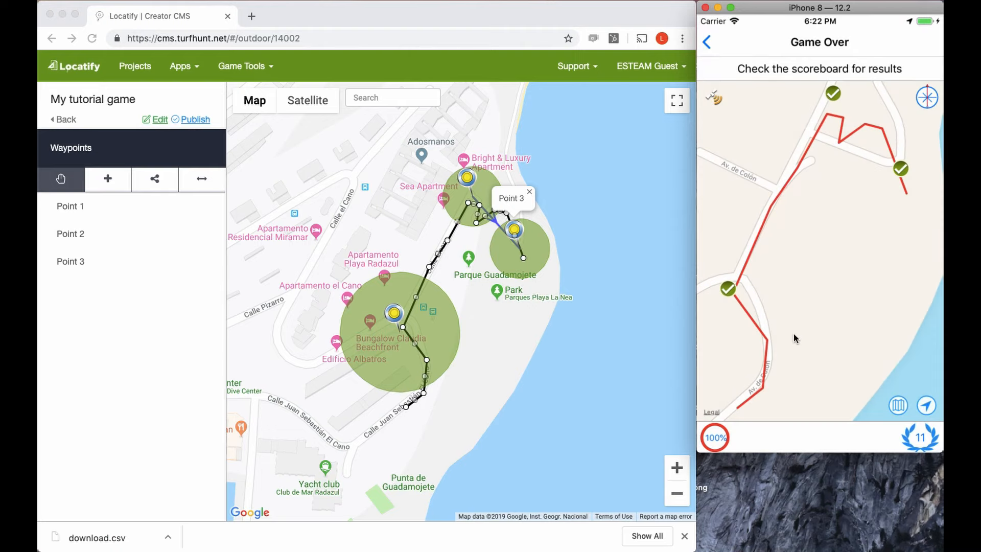
Step: Review the completed challenges of the treasure "Treasure One with questions" and return to the game map
{"action": "left_click_drag", "start_coordinate": [808, 266], "coordinate": [814, 298]}
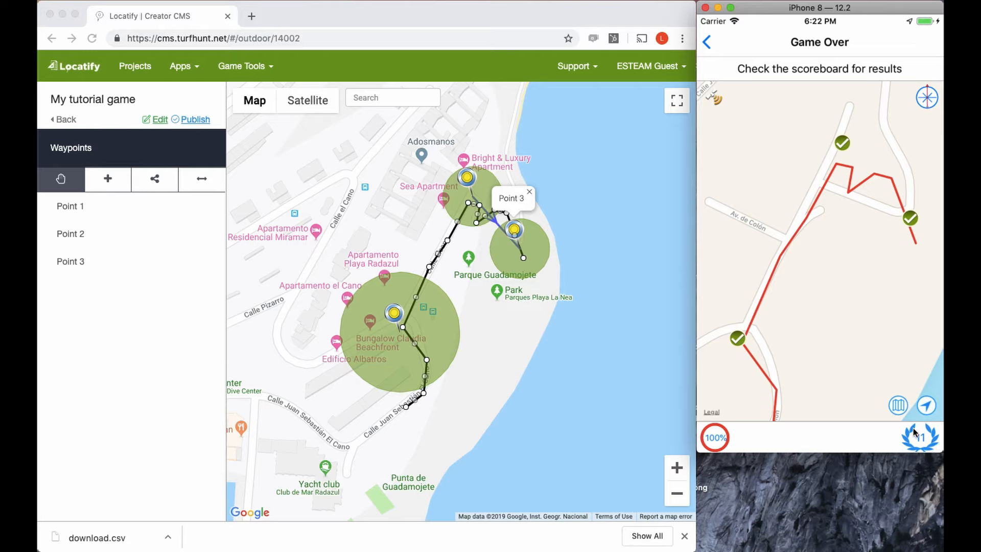
{"action": "left_click", "coordinate": [738, 340]}
{"action": "left_click", "coordinate": [853, 302]}
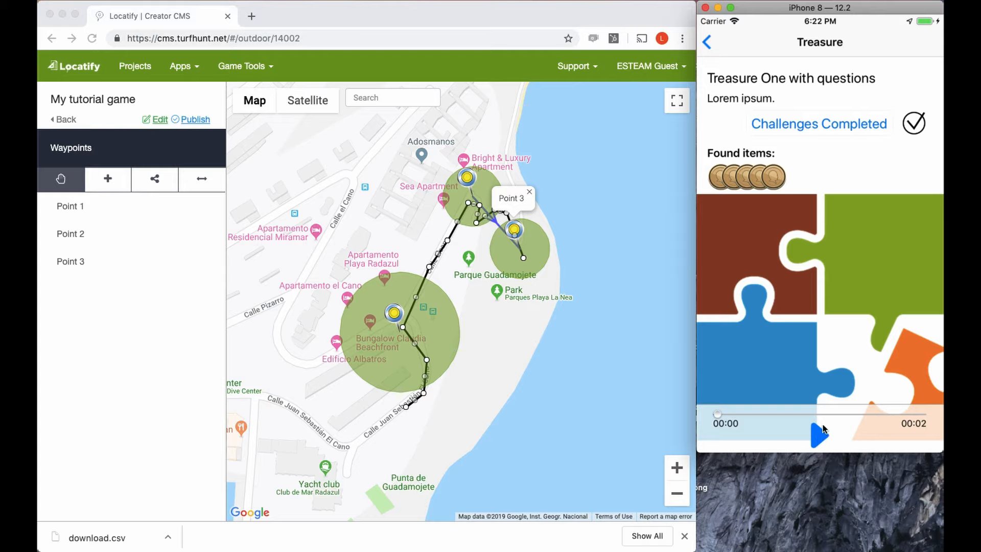
{"action": "left_click", "coordinate": [807, 127]}
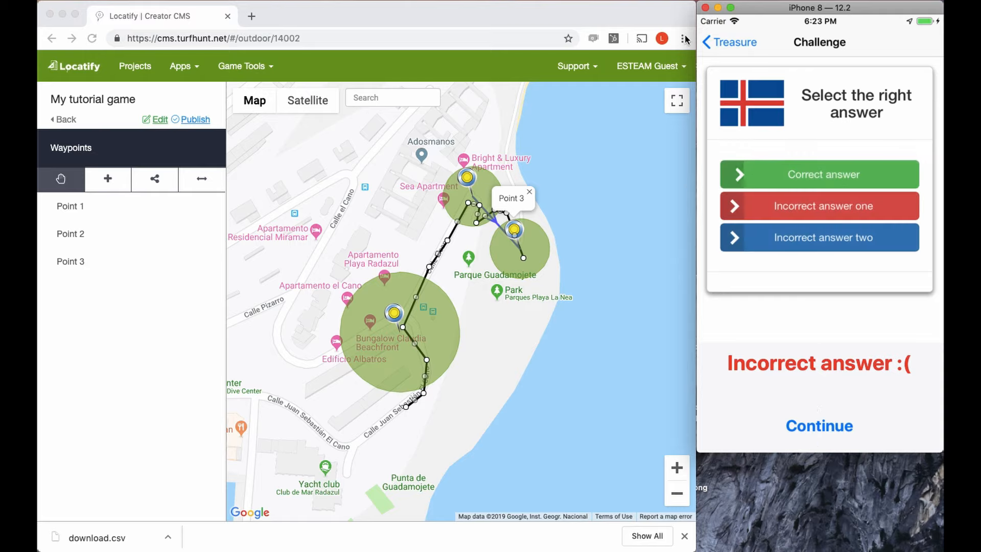
{"action": "left_click", "coordinate": [716, 43]}
{"action": "left_click", "coordinate": [716, 46]}
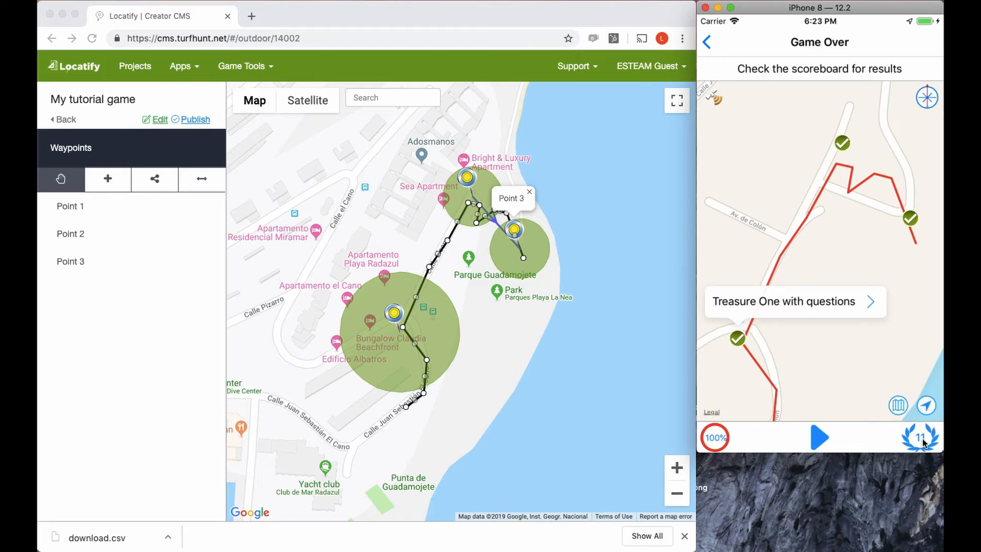
Step: Open the scoreboard in the phone app and review the top players and the Game Board's list of players
{"action": "left_click", "coordinate": [922, 438]}
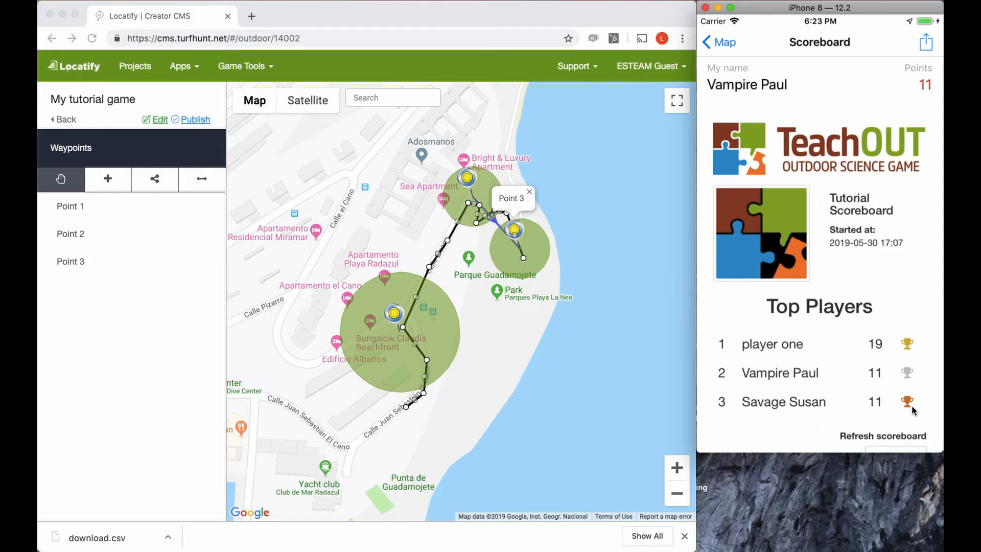
{"action": "scroll", "coordinate": [912, 400], "scroll_direction": "down", "scroll_amount": 2}
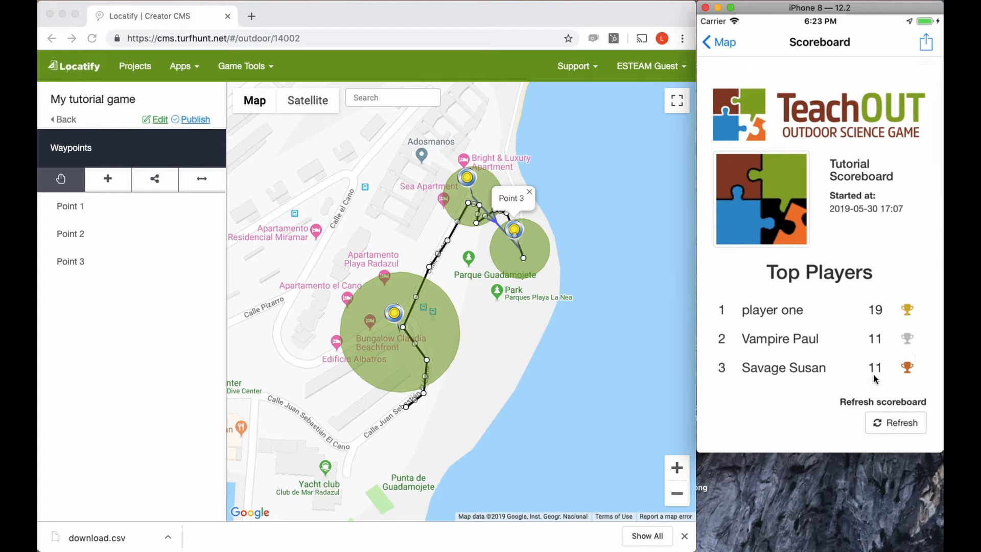
{"action": "left_click_drag", "start_coordinate": [794, 314], "coordinate": [781, 114]}
{"action": "left_click_drag", "start_coordinate": [738, 224], "coordinate": [765, 123]}
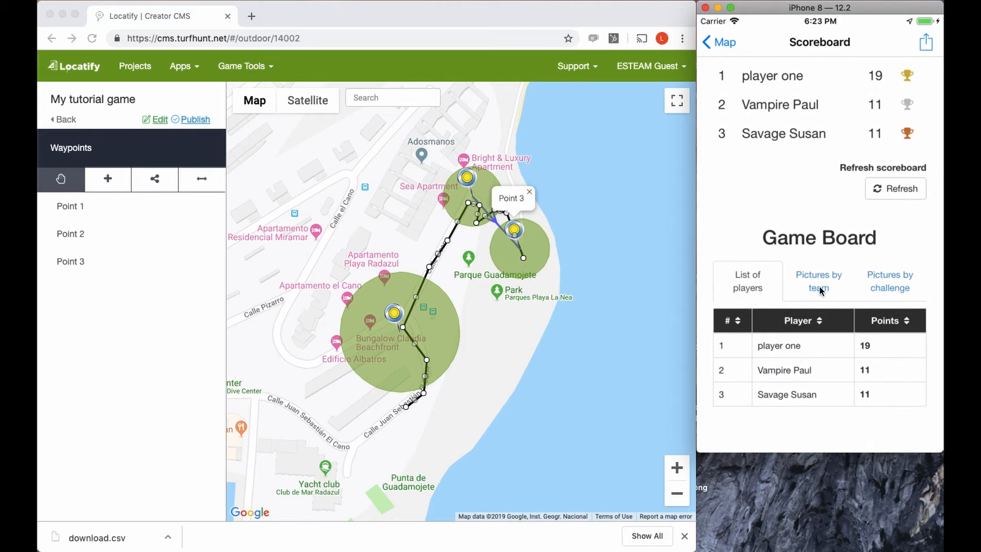
Step: View the Game Board's submitted pictures by team in the phone app
{"action": "left_click", "coordinate": [819, 286]}
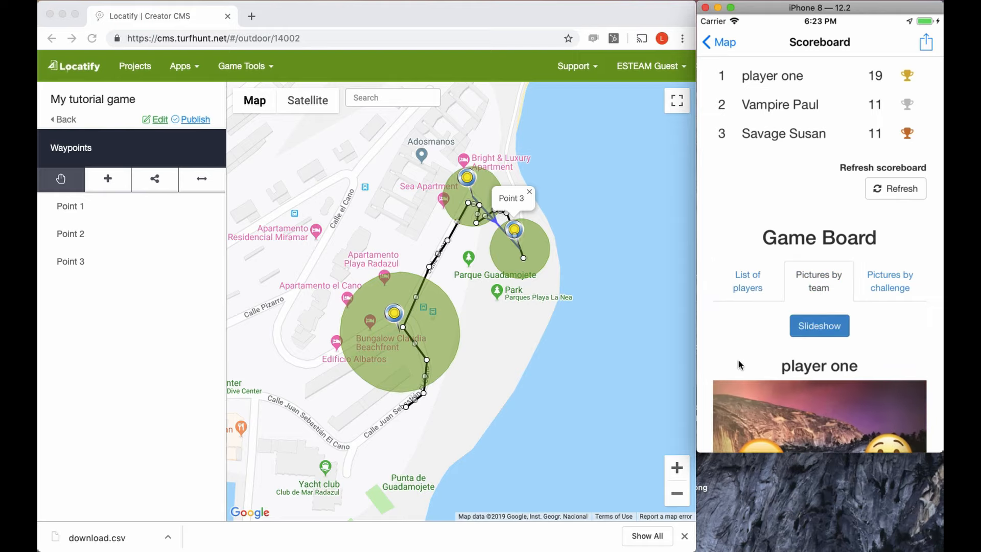
{"action": "left_click_drag", "start_coordinate": [720, 317], "coordinate": [696, 59]}
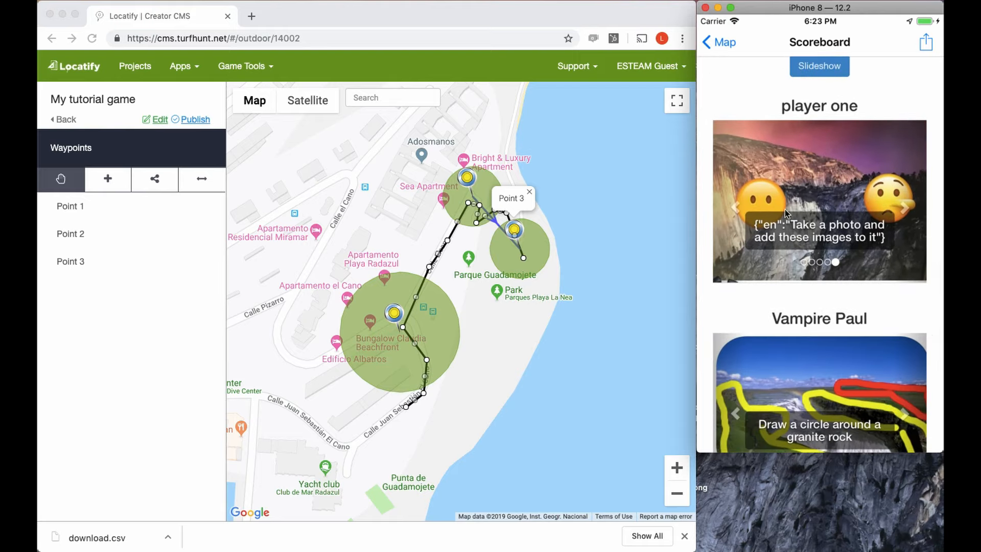
{"action": "left_click_drag", "start_coordinate": [938, 316], "coordinate": [900, 325]}
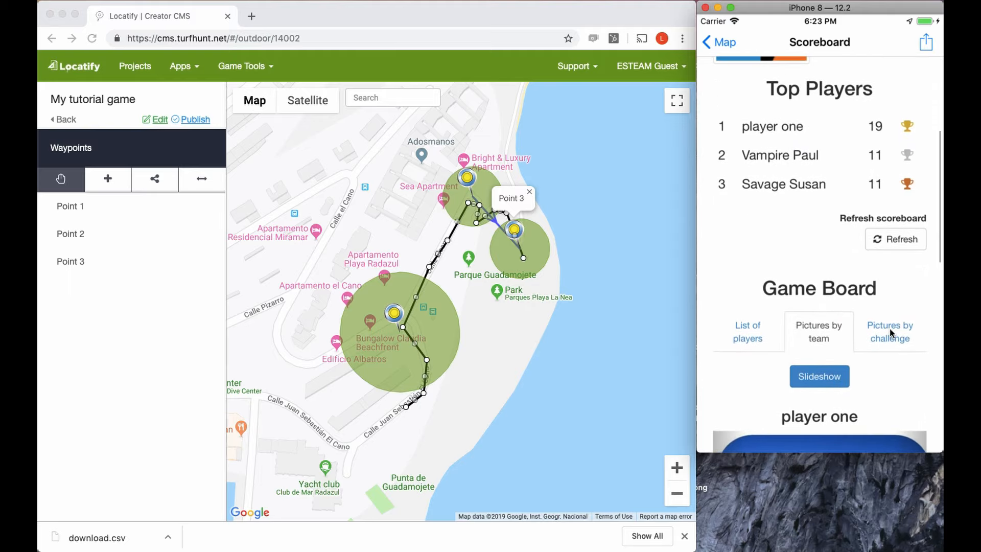
Step: View the submitted pictures by challenge on the phone scoreboard and return to the game map
{"action": "left_click", "coordinate": [893, 340]}
{"action": "mouse_move", "coordinate": [925, 398]}
{"action": "left_mouse_down"}
{"action": "mouse_move", "coordinate": [928, 233]}
{"action": "mouse_move", "coordinate": [916, 119]}
{"action": "left_mouse_up"}
{"action": "mouse_move", "coordinate": [933, 378]}
{"action": "left_mouse_down"}
{"action": "mouse_move", "coordinate": [933, 237]}
{"action": "mouse_move", "coordinate": [931, 368]}
{"action": "left_mouse_up"}
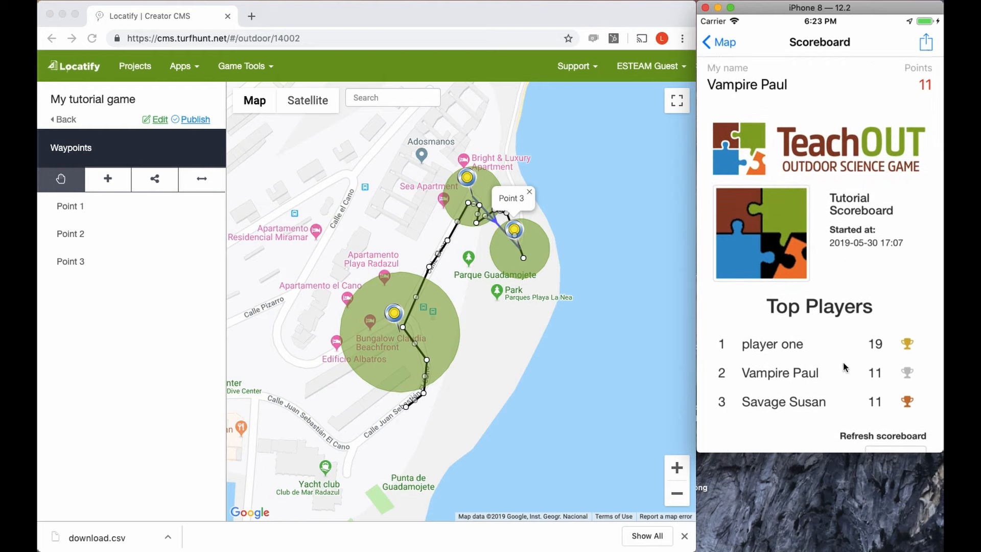
{"action": "left_click", "coordinate": [705, 43]}
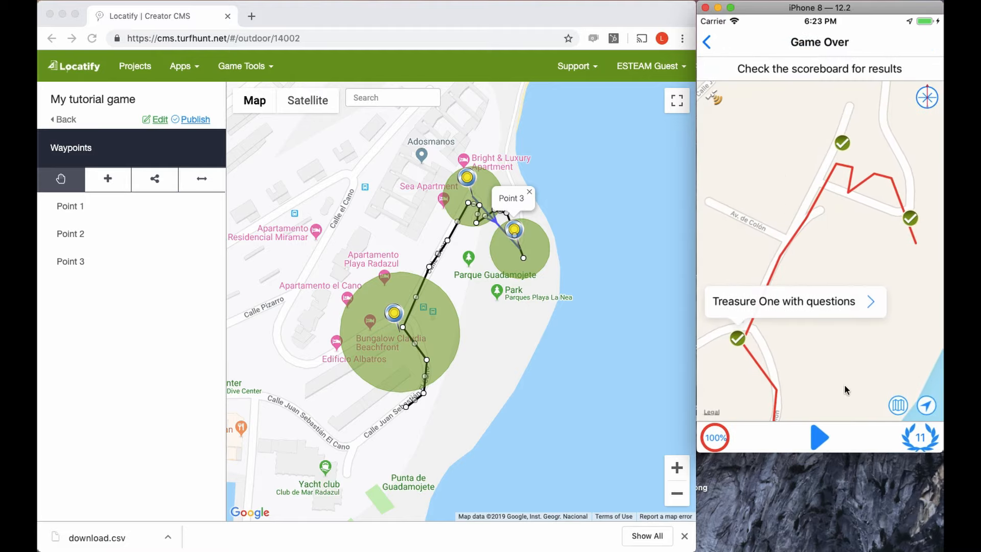
{"action": "left_click_drag", "start_coordinate": [846, 388], "coordinate": [859, 366]}
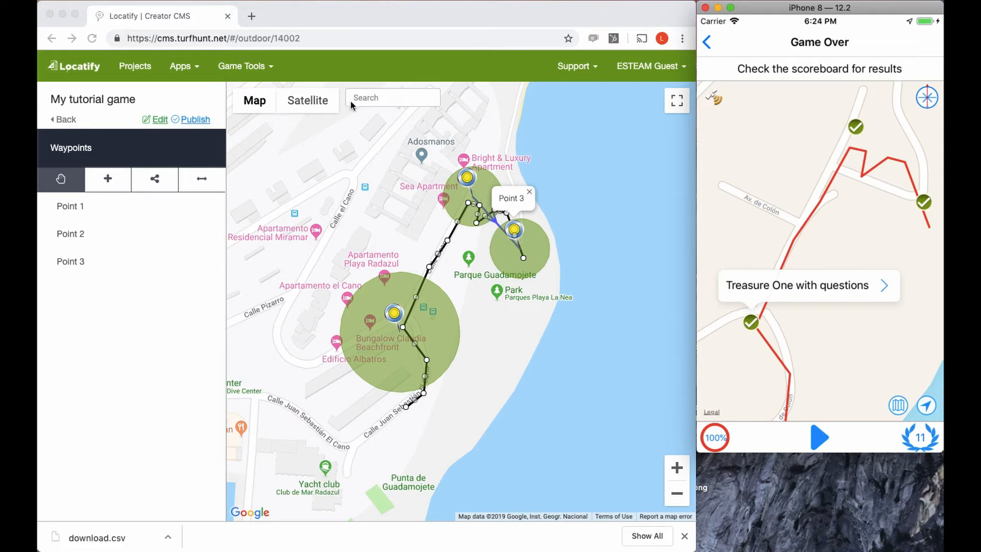
Step: Switch to the Creator CMS in the browser and end the running Tutorial instance in the project's game settings
{"action": "left_click", "coordinate": [366, 25]}
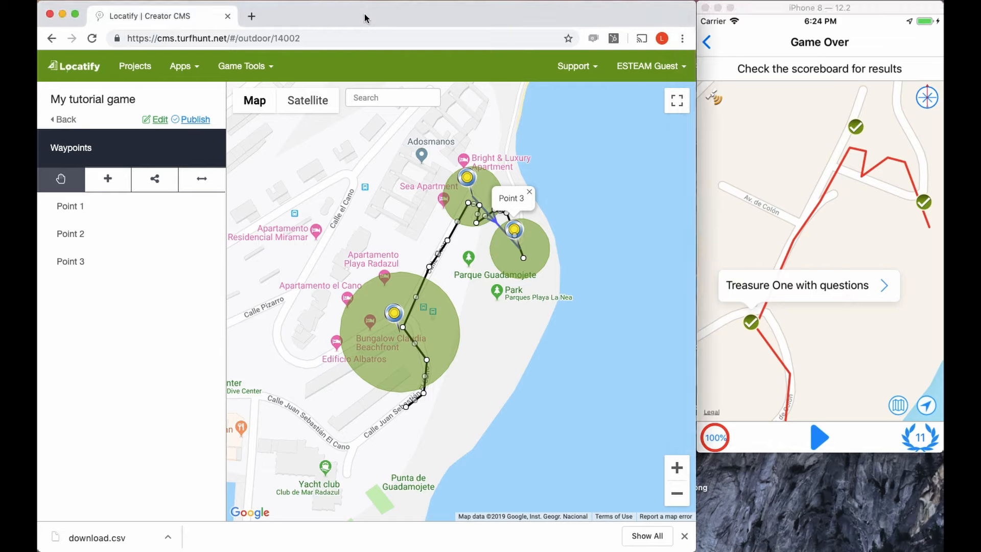
{"action": "left_click", "coordinate": [159, 120]}
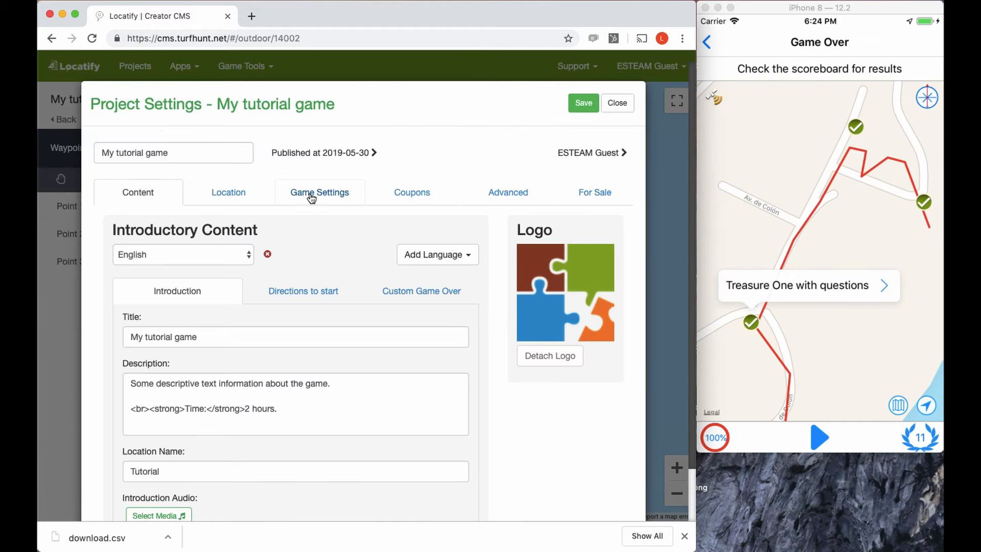
{"action": "left_click", "coordinate": [311, 197]}
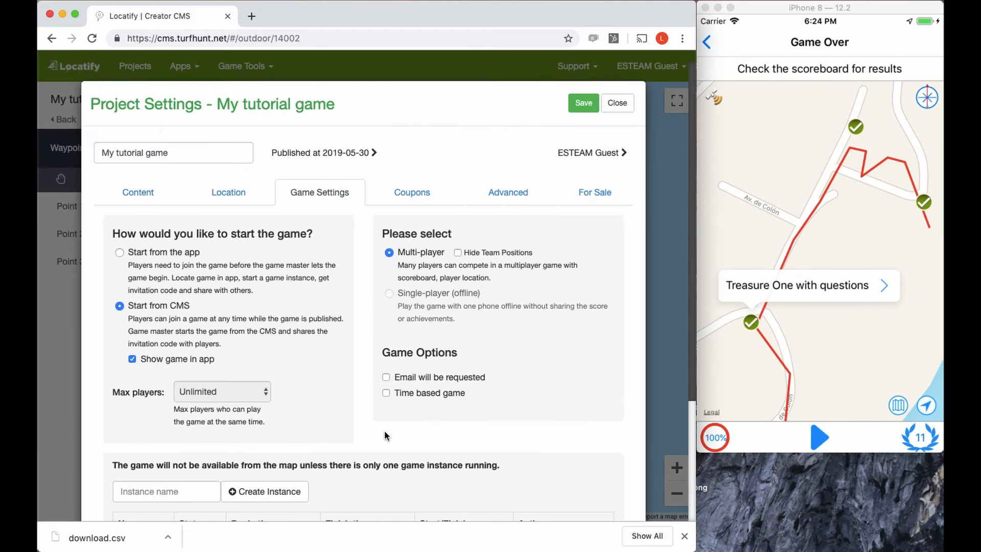
{"action": "scroll", "coordinate": [385, 430], "scroll_direction": "down", "scroll_amount": 5}
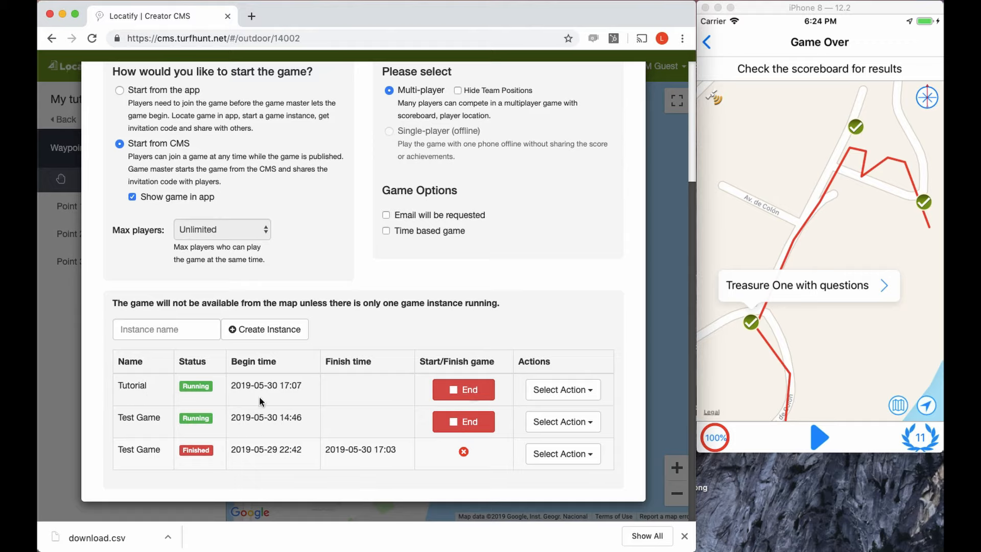
{"action": "left_click", "coordinate": [463, 391]}
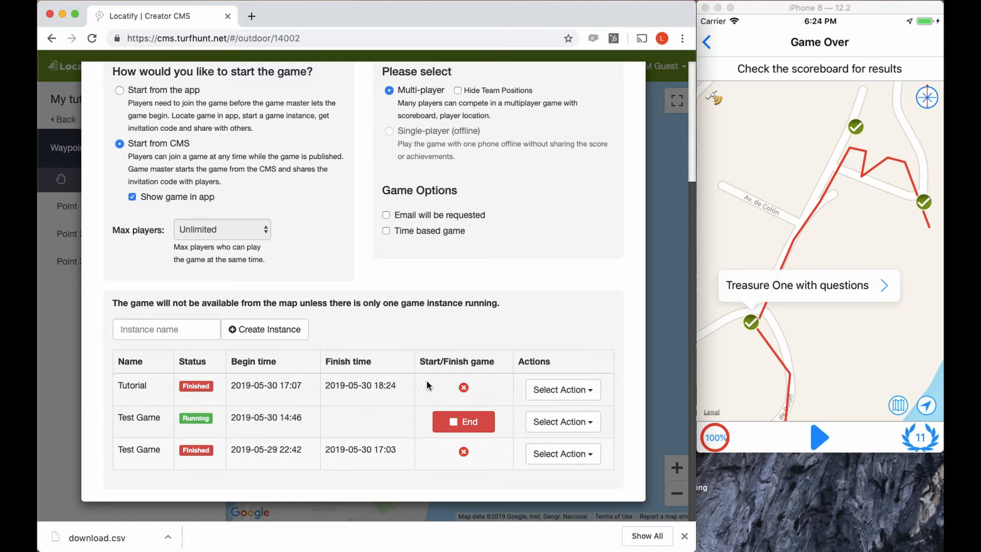
Step: Open the Observer page for the finished Tutorial instance and look at the player positions on its satellite map
{"action": "left_click", "coordinate": [554, 453]}
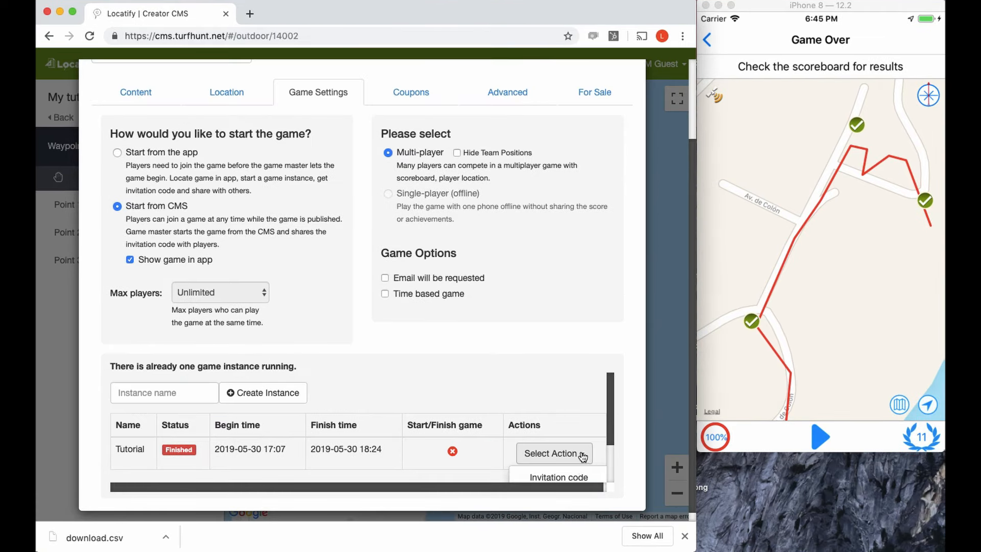
{"action": "scroll", "coordinate": [577, 455], "scroll_direction": "down", "scroll_amount": 2}
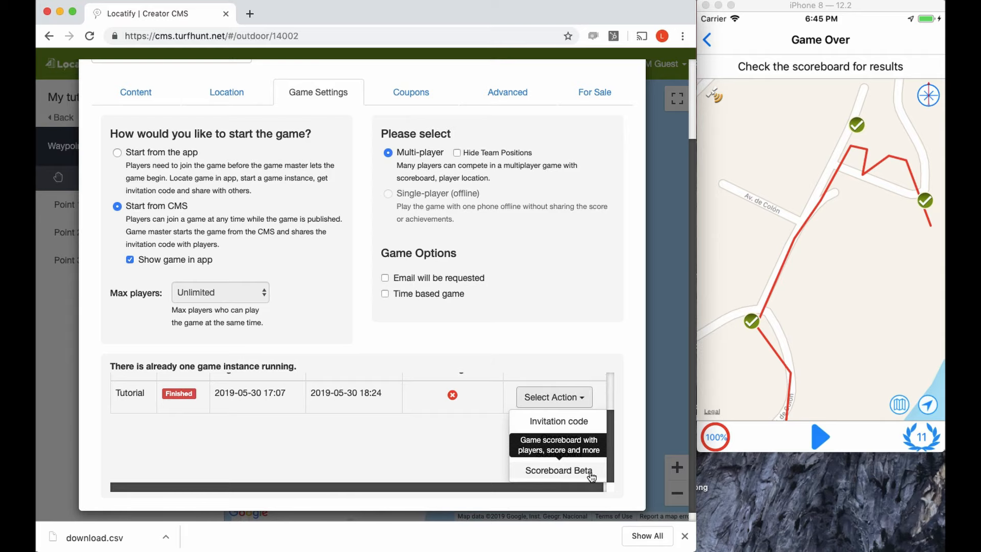
{"action": "left_click", "coordinate": [560, 438]}
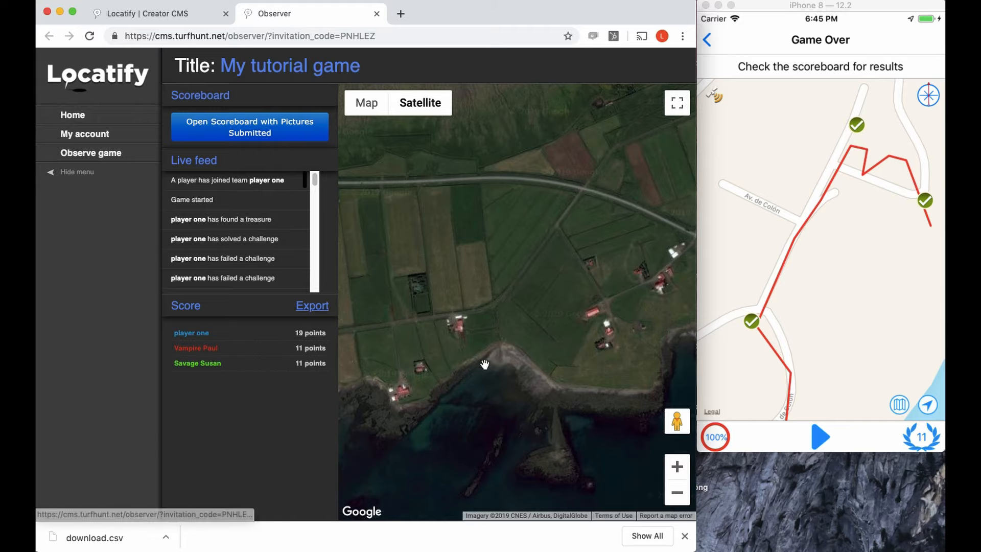
{"action": "scroll", "coordinate": [520, 284], "scroll_direction": "down", "scroll_amount": 3}
{"action": "scroll", "coordinate": [438, 302], "scroll_direction": "down", "scroll_amount": 5}
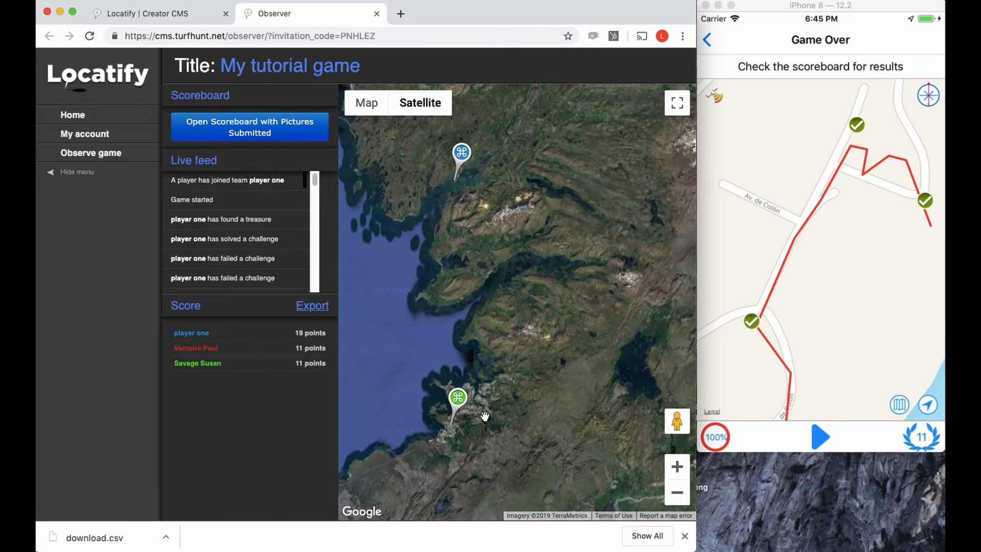
Step: Return to the project's game settings and open the web scoreboard of the Tutorial instance to view its top players
{"action": "left_click", "coordinate": [187, 16]}
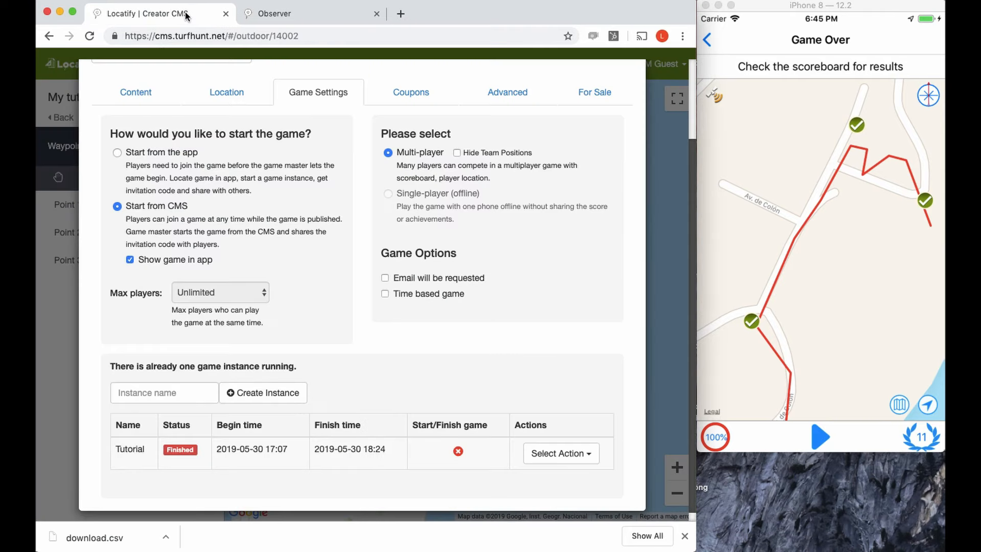
{"action": "left_click", "coordinate": [587, 454]}
{"action": "scroll", "coordinate": [585, 457], "scroll_direction": "down", "scroll_amount": 2}
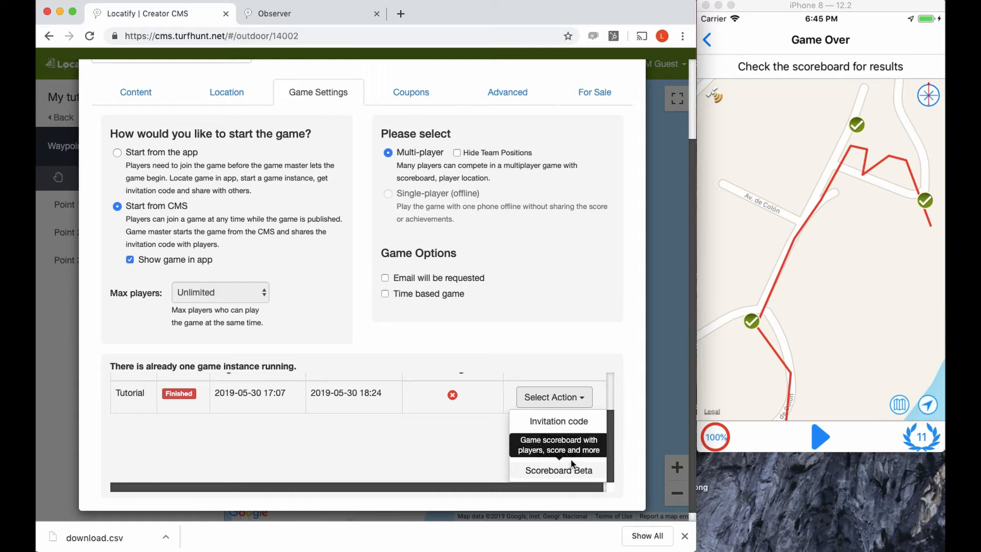
{"action": "left_click", "coordinate": [562, 455]}
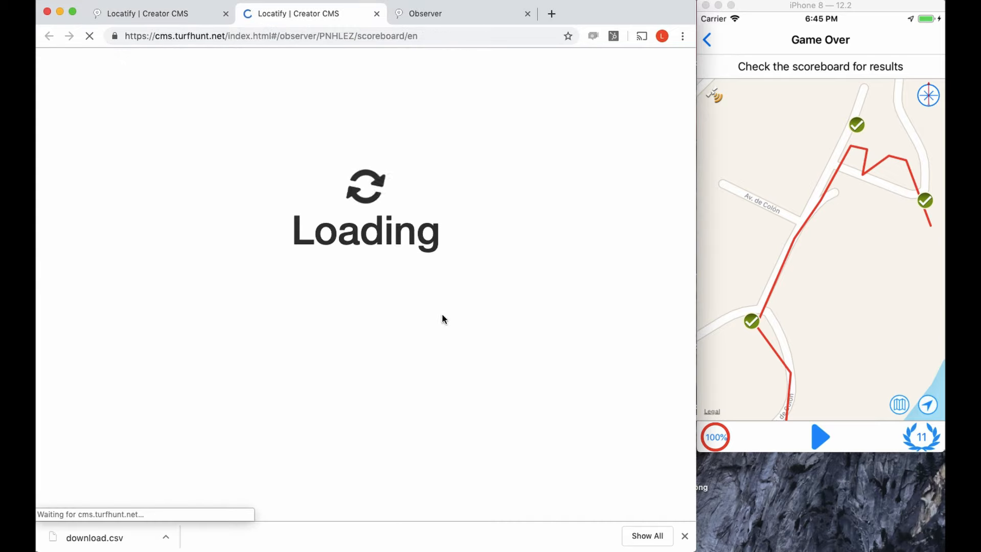
{"action": "scroll", "coordinate": [364, 321], "scroll_direction": "down", "scroll_amount": 3}
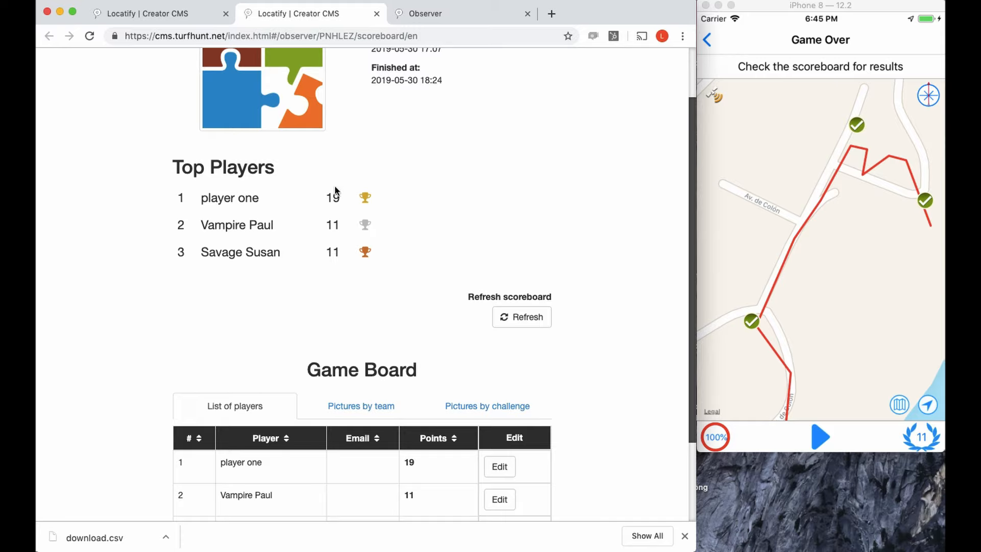
Step: Switch to the phone app, check the finished game's scoreboard, and return to the game map
{"action": "left_click", "coordinate": [895, 292]}
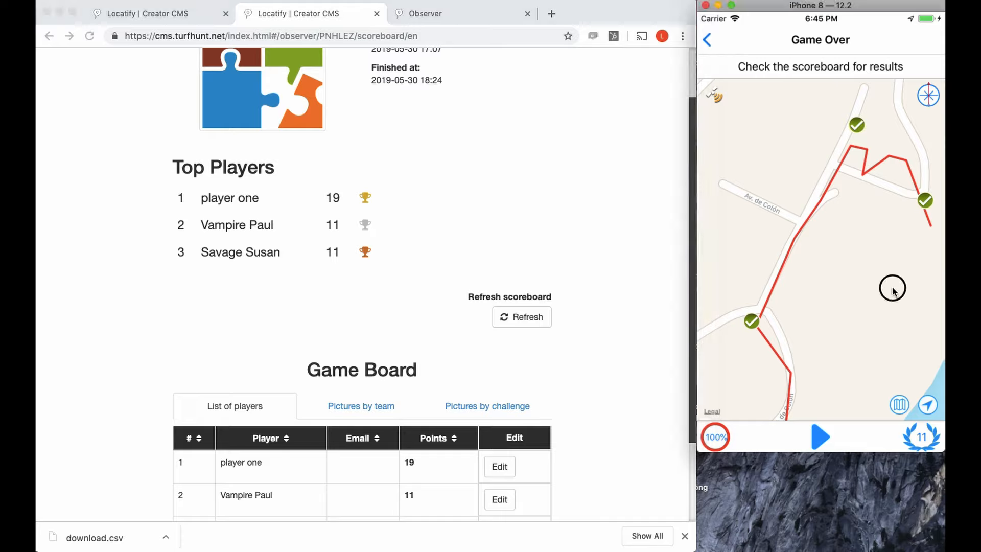
{"action": "left_click", "coordinate": [923, 438]}
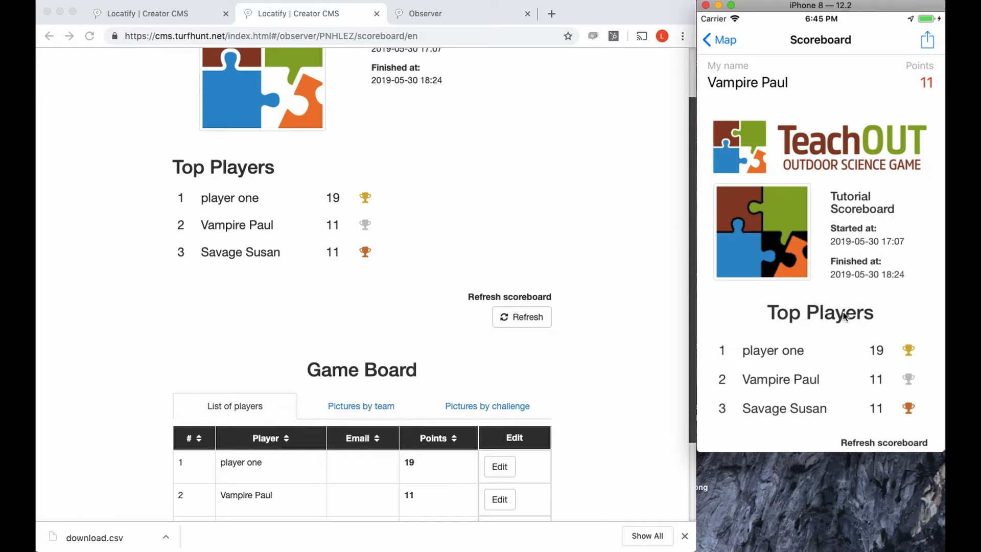
{"action": "left_click", "coordinate": [721, 39]}
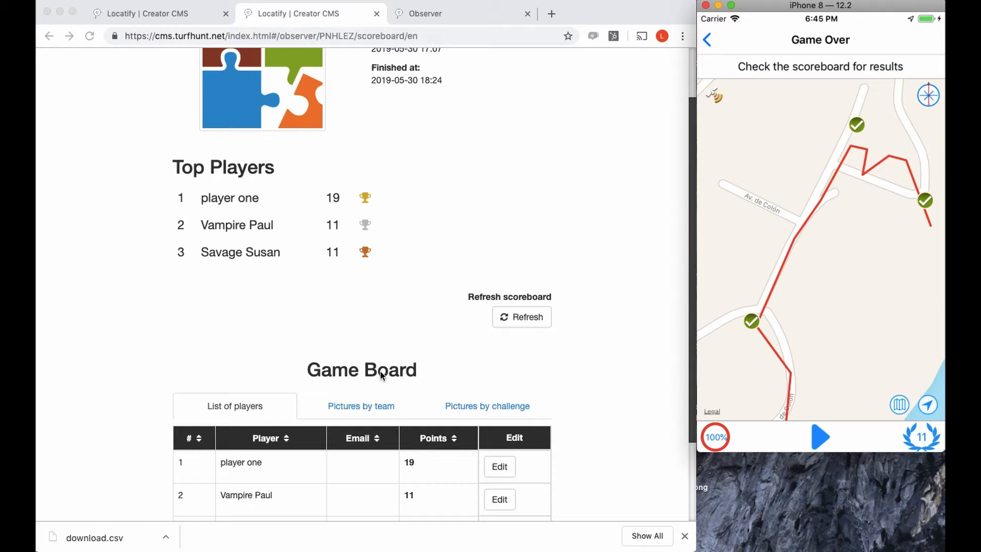
Step: Review the web scoreboard's list of players and browse the submitted pictures by challenge
{"action": "scroll", "coordinate": [441, 395], "scroll_direction": "down", "scroll_amount": 3}
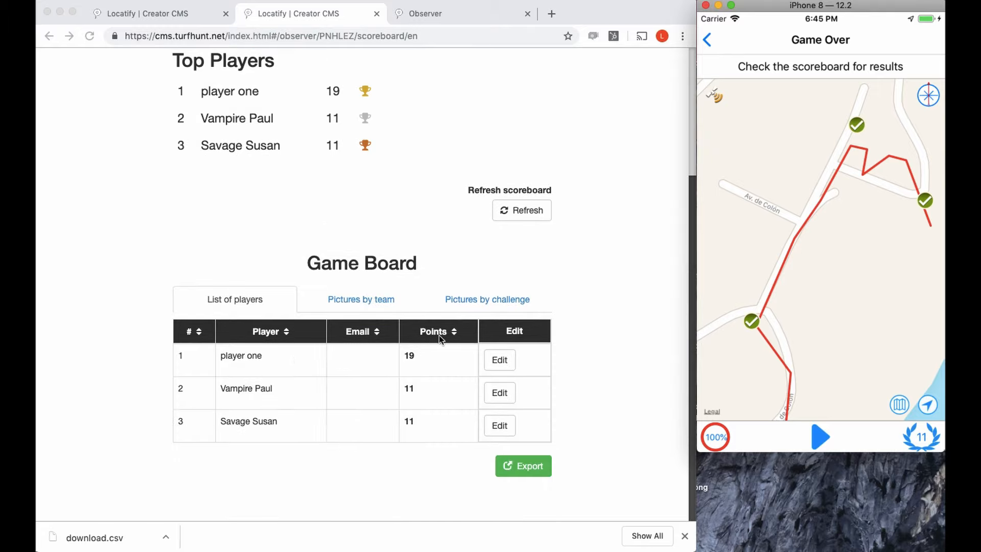
{"action": "left_click", "coordinate": [475, 301]}
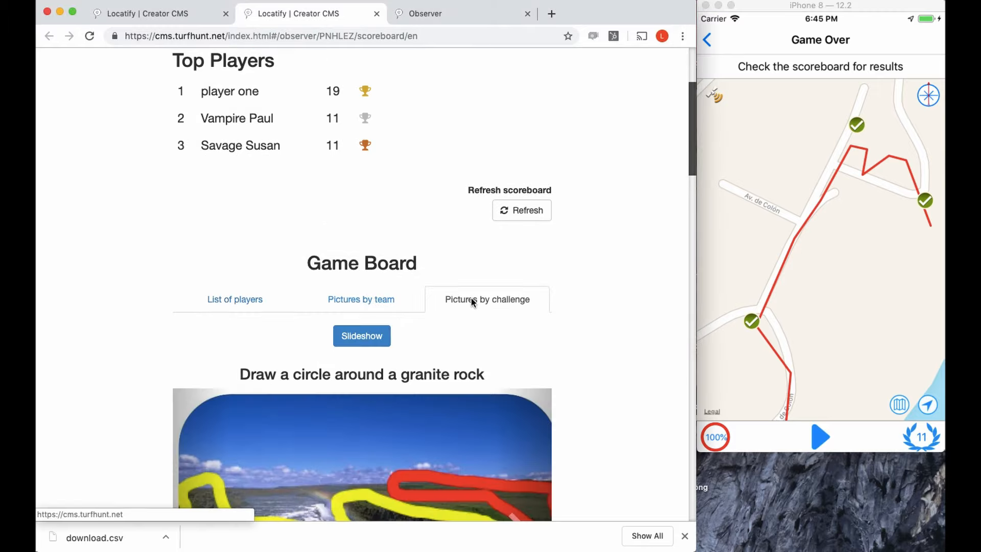
{"action": "scroll", "coordinate": [481, 328], "scroll_direction": "down", "scroll_amount": 20}
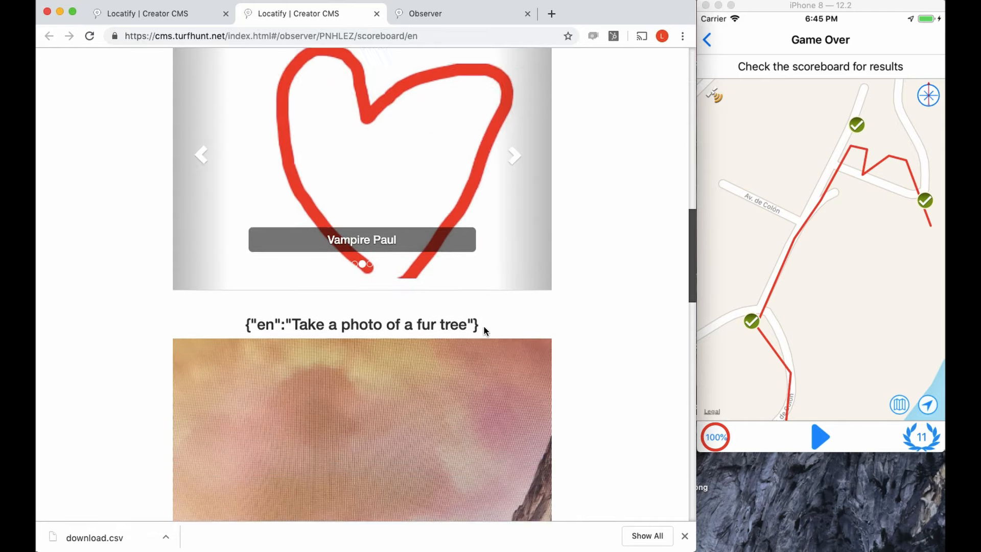
Step: Browse the remaining pictures by challenge and review each player's submitted pictures in the pictures by team view
{"action": "scroll", "coordinate": [486, 327], "scroll_direction": "down", "scroll_amount": 5}
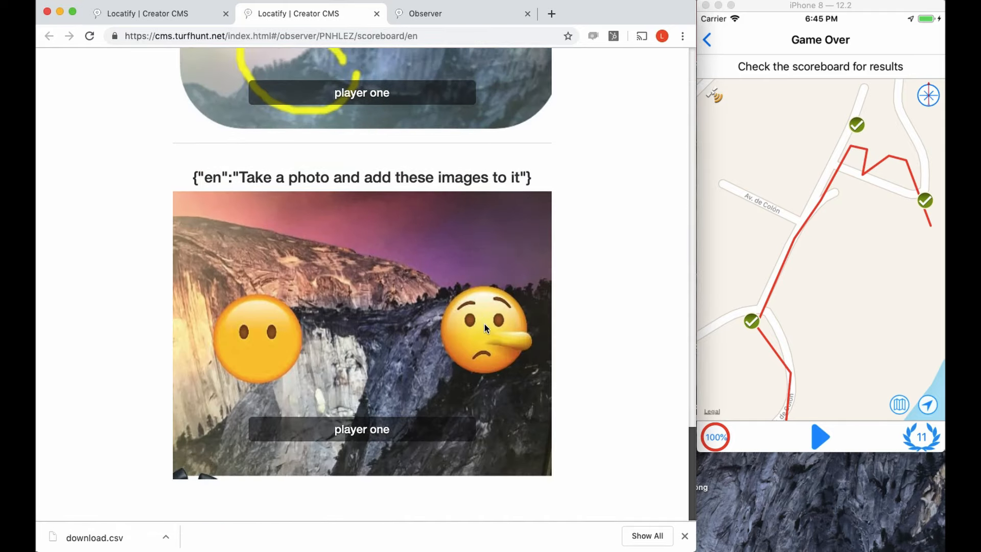
{"action": "scroll", "coordinate": [484, 327], "scroll_direction": "up", "scroll_amount": 15}
{"action": "scroll", "coordinate": [481, 327], "scroll_direction": "up", "scroll_amount": 5}
{"action": "left_click", "coordinate": [379, 468]}
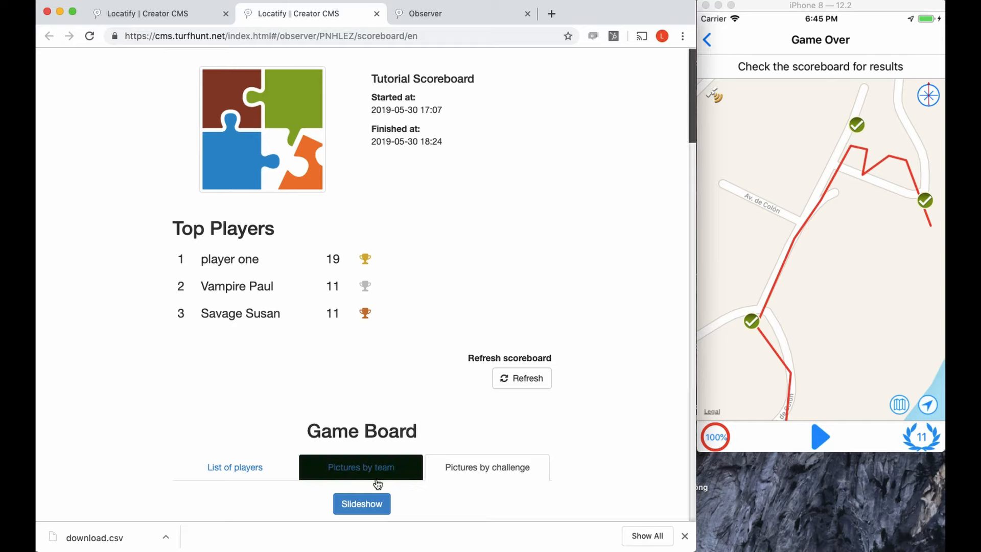
{"action": "scroll", "coordinate": [385, 453], "scroll_direction": "down", "scroll_amount": 12}
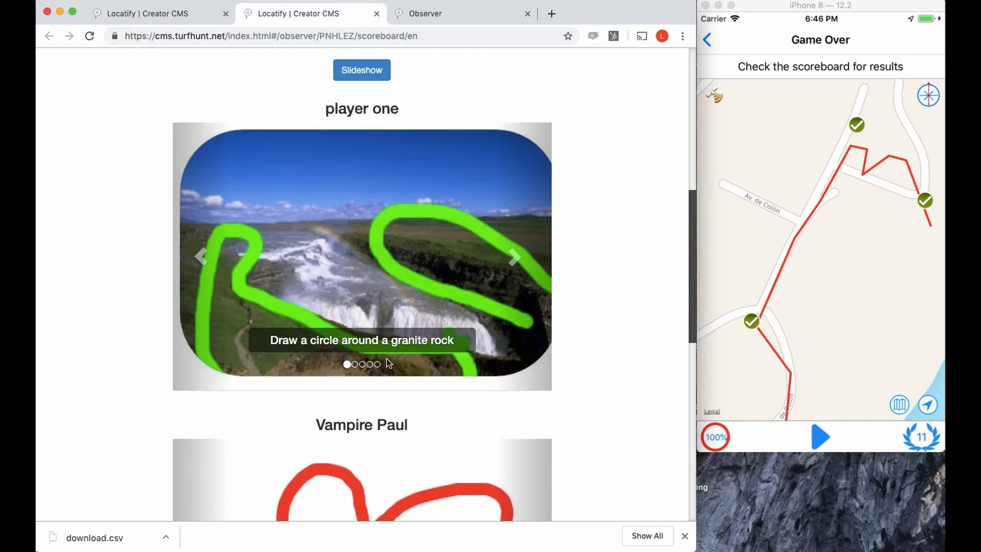
{"action": "scroll", "coordinate": [390, 364], "scroll_direction": "down", "scroll_amount": 6}
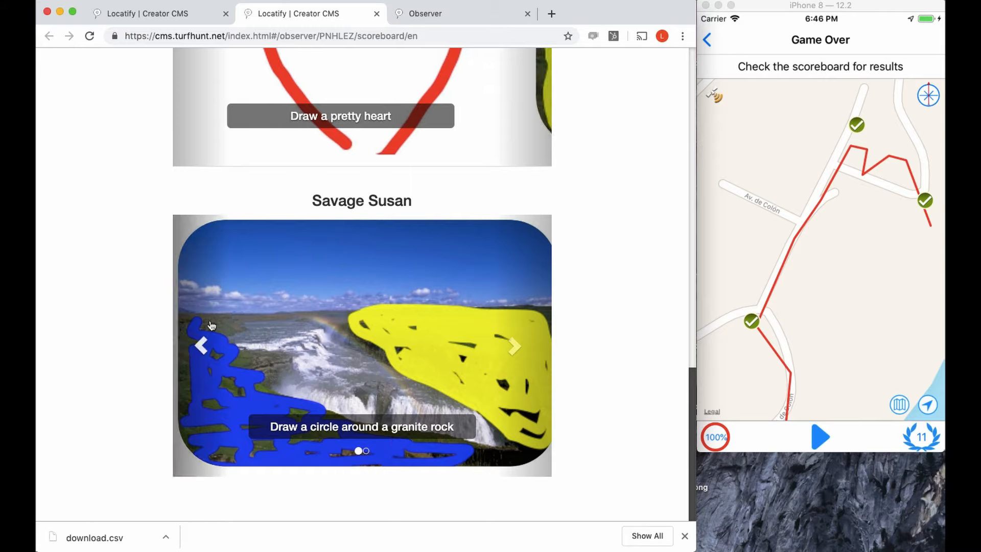
{"action": "scroll", "coordinate": [389, 482], "scroll_direction": "up", "scroll_amount": 1}
{"action": "scroll", "coordinate": [397, 295], "scroll_direction": "up", "scroll_amount": 20}
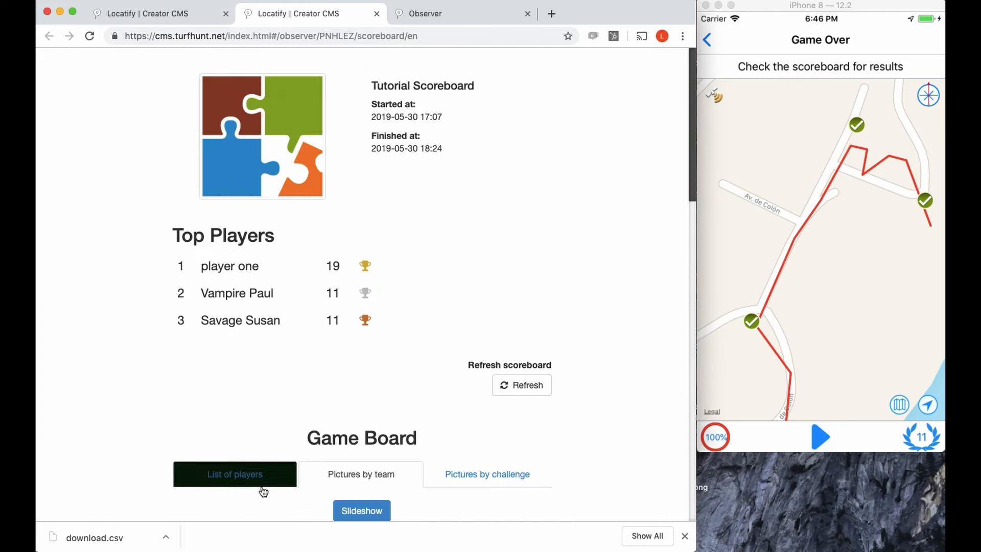
Step: Show the list of players and open the third-ranked player's treasure and challenge scores for editing
{"action": "left_click", "coordinate": [238, 479]}
{"action": "scroll", "coordinate": [268, 429], "scroll_direction": "down", "scroll_amount": 5}
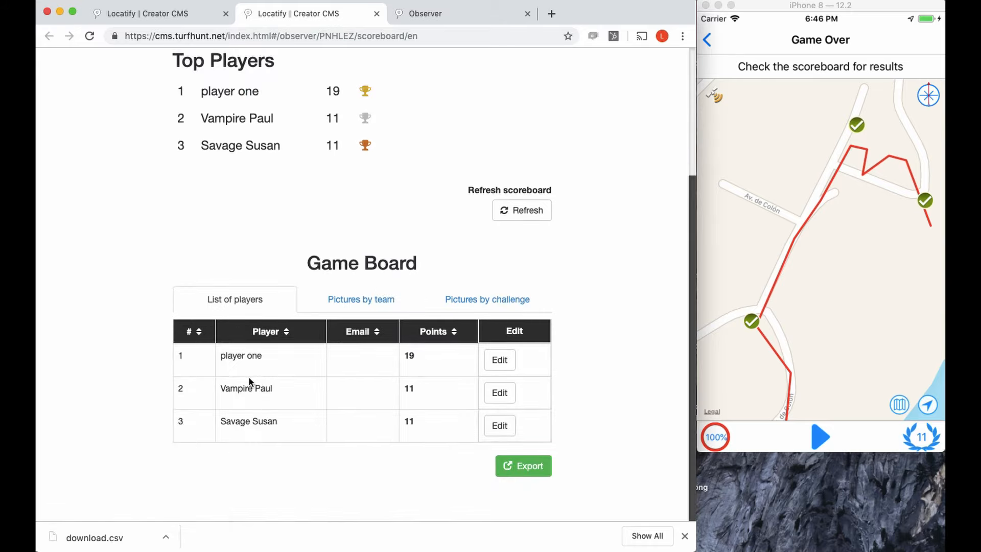
{"action": "left_click", "coordinate": [496, 429]}
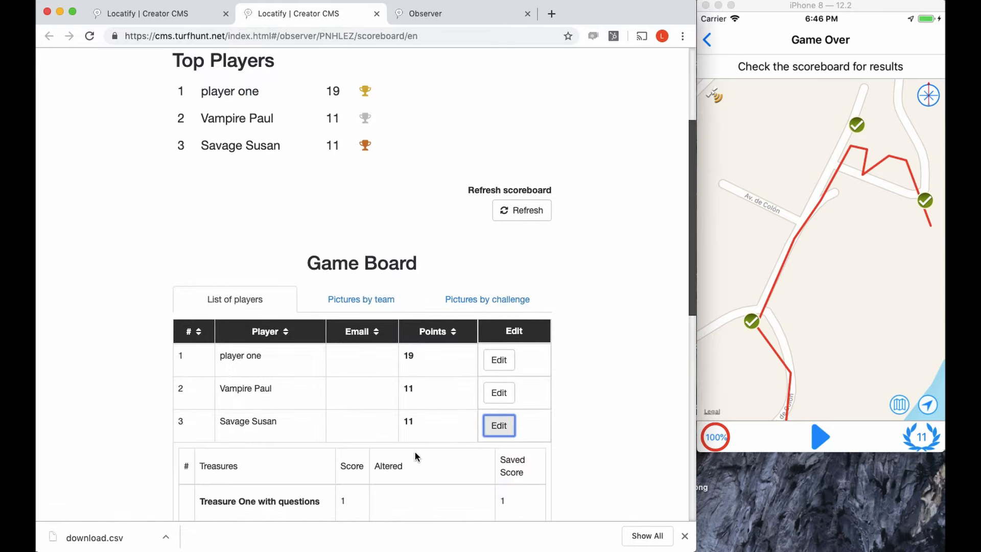
{"action": "scroll", "coordinate": [413, 448], "scroll_direction": "down", "scroll_amount": 6}
{"action": "scroll", "coordinate": [413, 447], "scroll_direction": "down", "scroll_amount": 2}
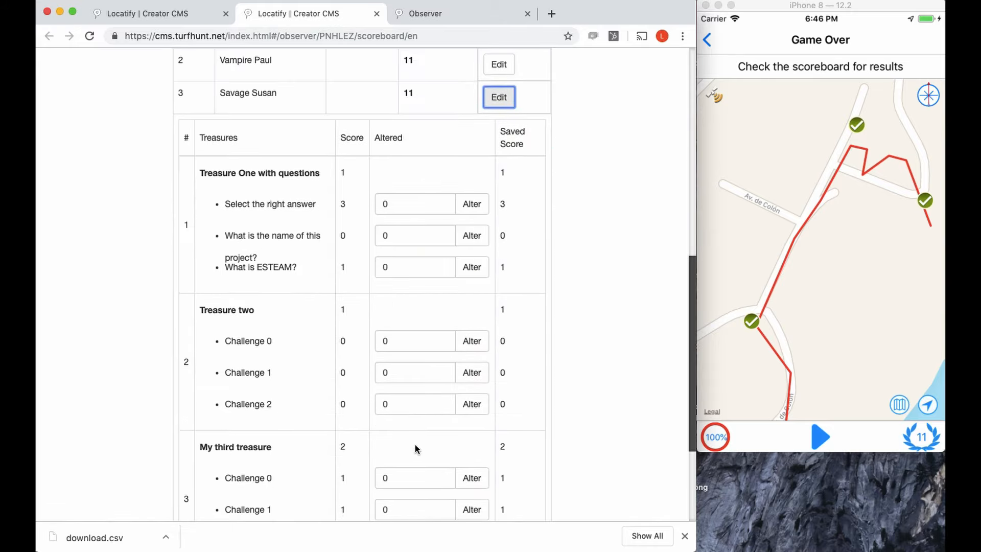
{"action": "scroll", "coordinate": [386, 372], "scroll_direction": "down", "scroll_amount": 4}
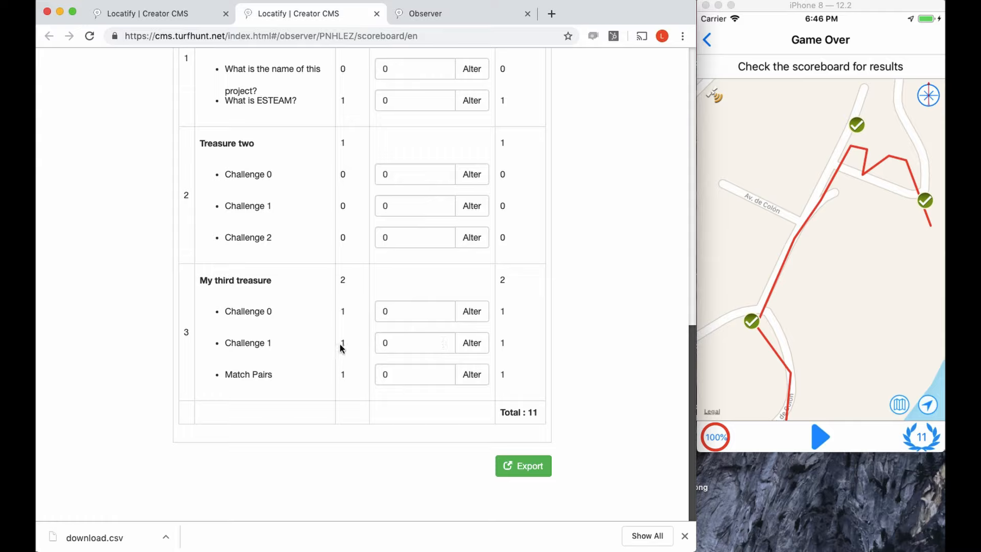
Step: Alter the player's Challenge 1 score under My third treasure by -1
{"action": "left_click_drag", "start_coordinate": [342, 344], "coordinate": [348, 345]}
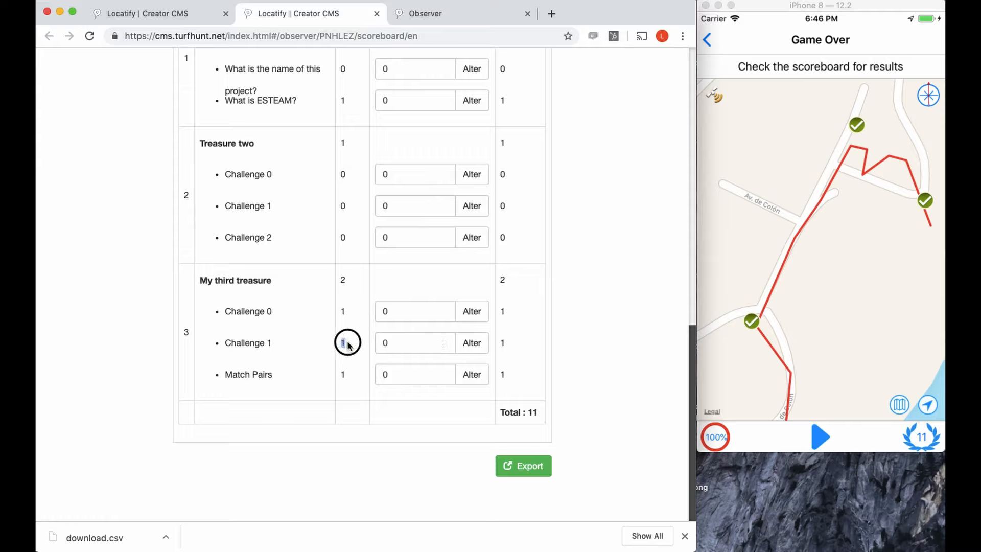
{"action": "left_click", "coordinate": [443, 346]}
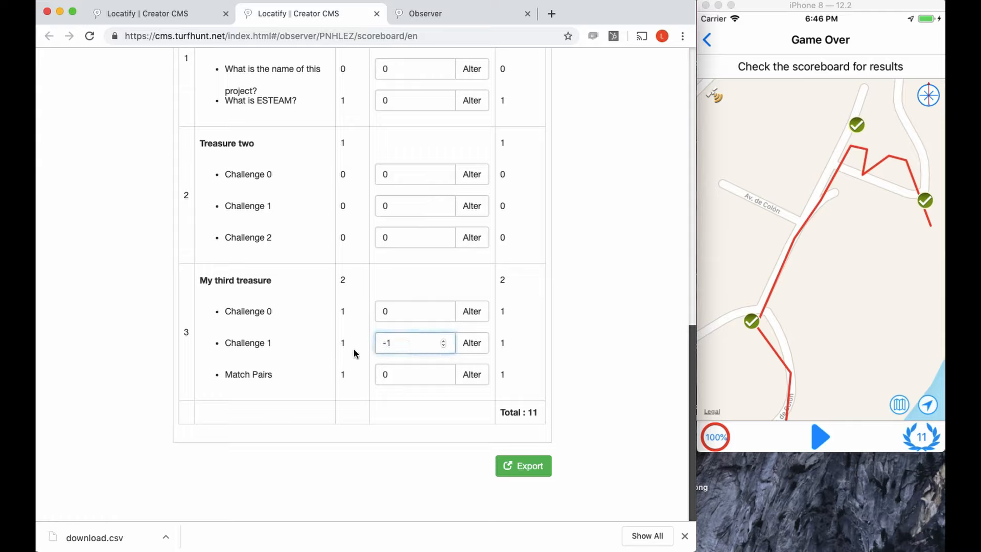
{"action": "left_click", "coordinate": [471, 349]}
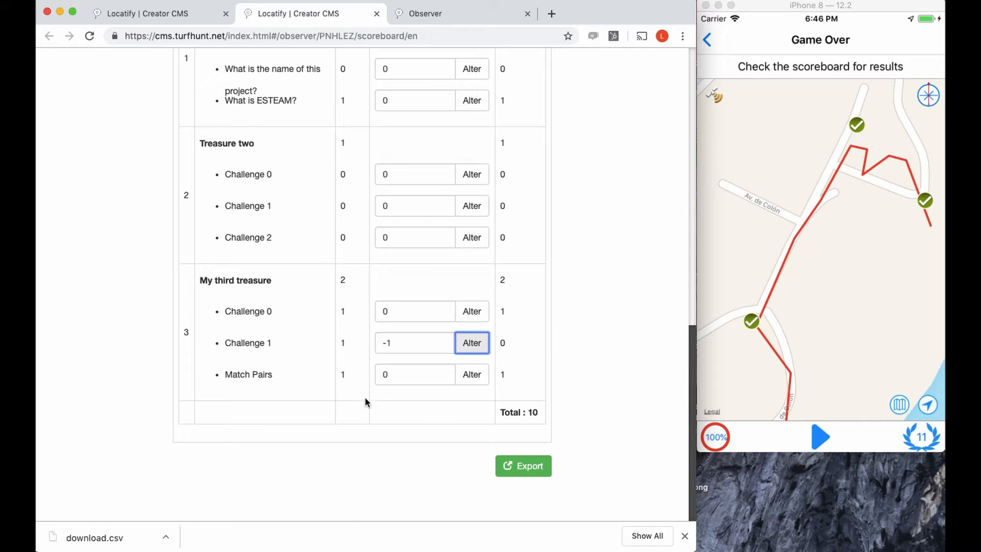
Step: Check the top players' points on the web scoreboard and in the phone app's scoreboard, and return to the phone's game map
{"action": "scroll", "coordinate": [363, 409], "scroll_direction": "up", "scroll_amount": 15}
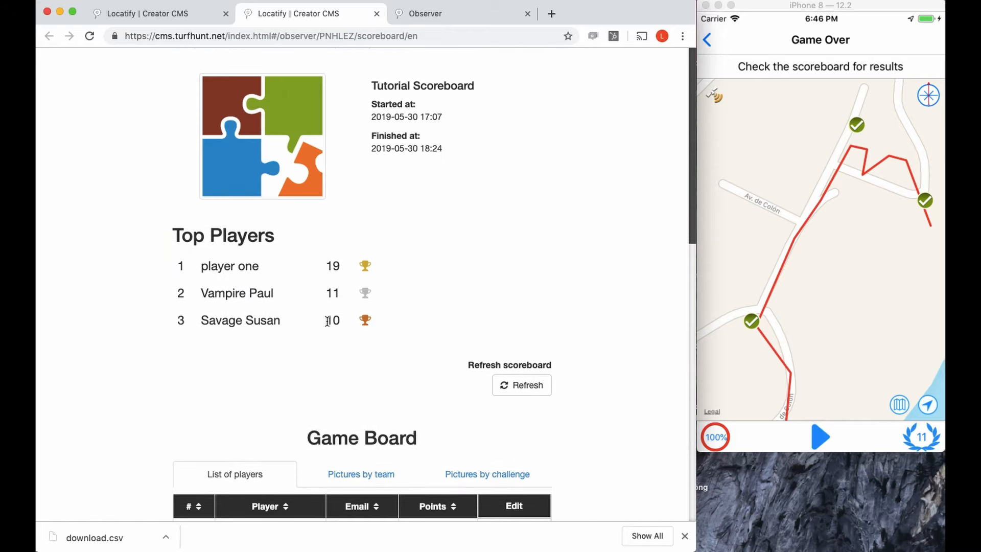
{"action": "left_click", "coordinate": [858, 314]}
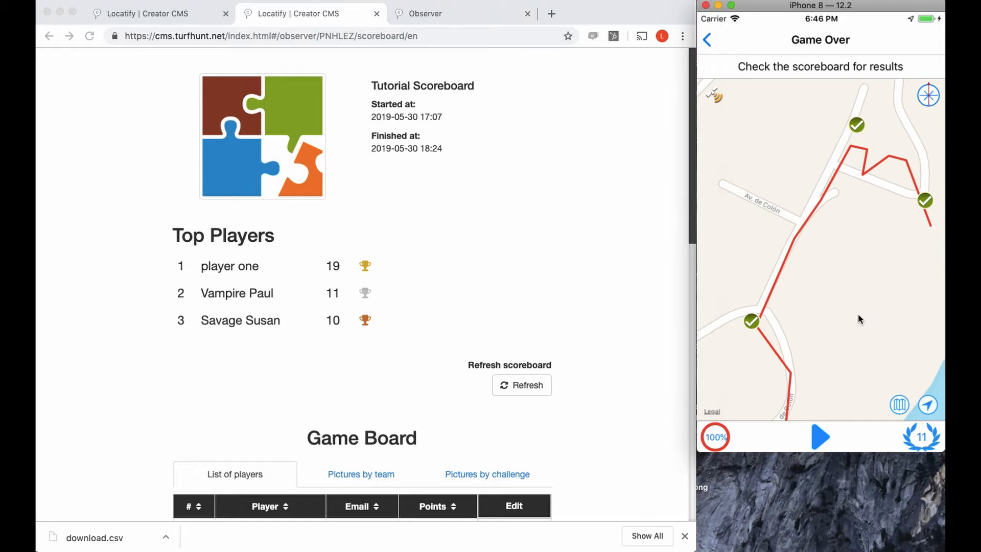
{"action": "left_click", "coordinate": [922, 443]}
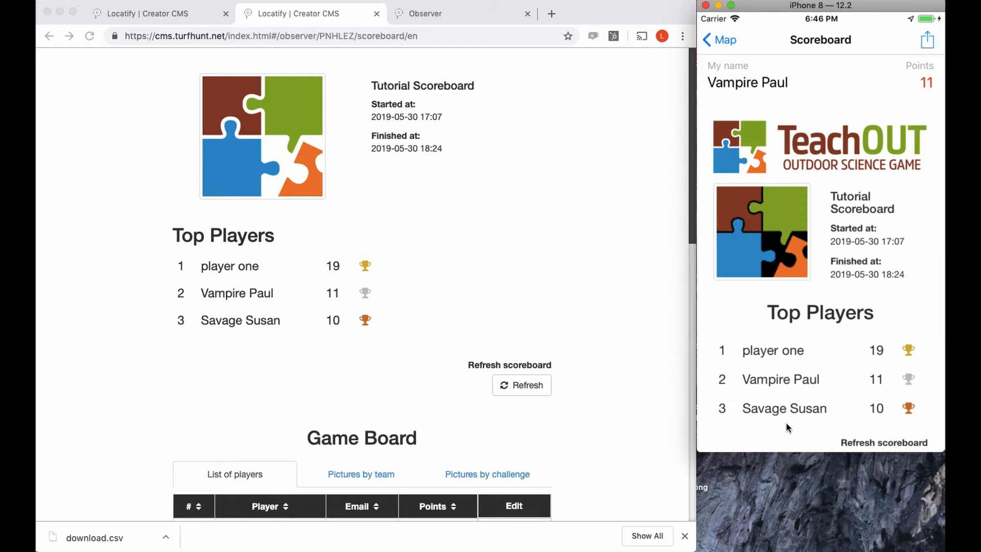
{"action": "left_click", "coordinate": [710, 42]}
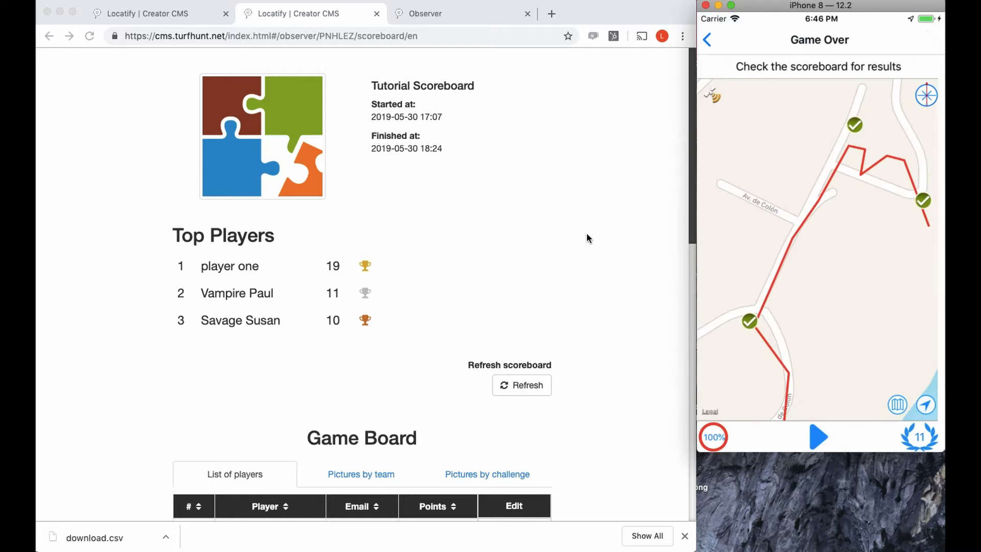
Step: Look over the player's altered scores on the web scoreboard and select the page's full web address
{"action": "scroll", "coordinate": [504, 304], "scroll_direction": "down", "scroll_amount": 10}
{"action": "scroll", "coordinate": [499, 306], "scroll_direction": "down", "scroll_amount": 4}
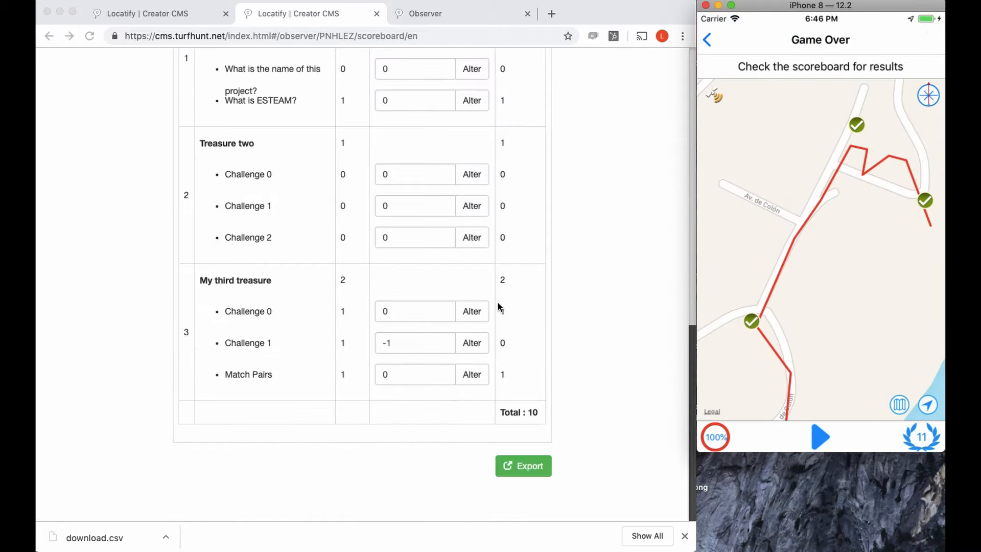
{"action": "scroll", "coordinate": [503, 309], "scroll_direction": "up", "scroll_amount": 20}
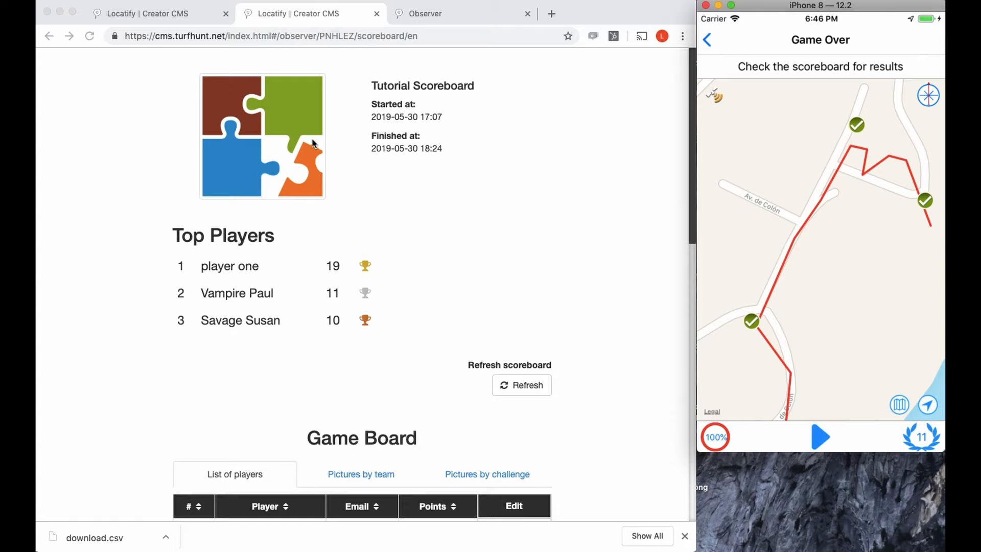
{"action": "left_click", "coordinate": [424, 37]}
{"action": "left_click", "coordinate": [433, 36]}
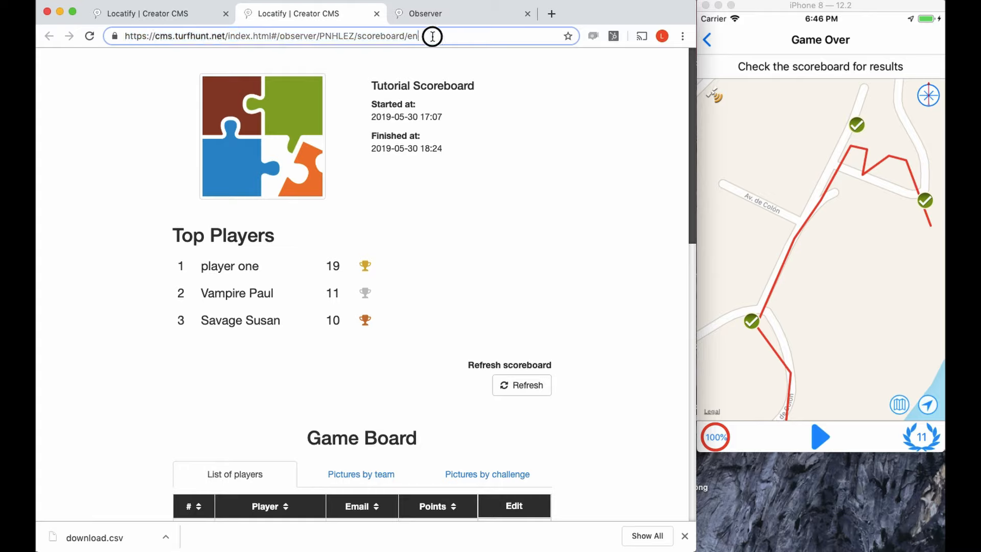
{"action": "left_click_drag", "start_coordinate": [432, 36], "coordinate": [103, 38]}
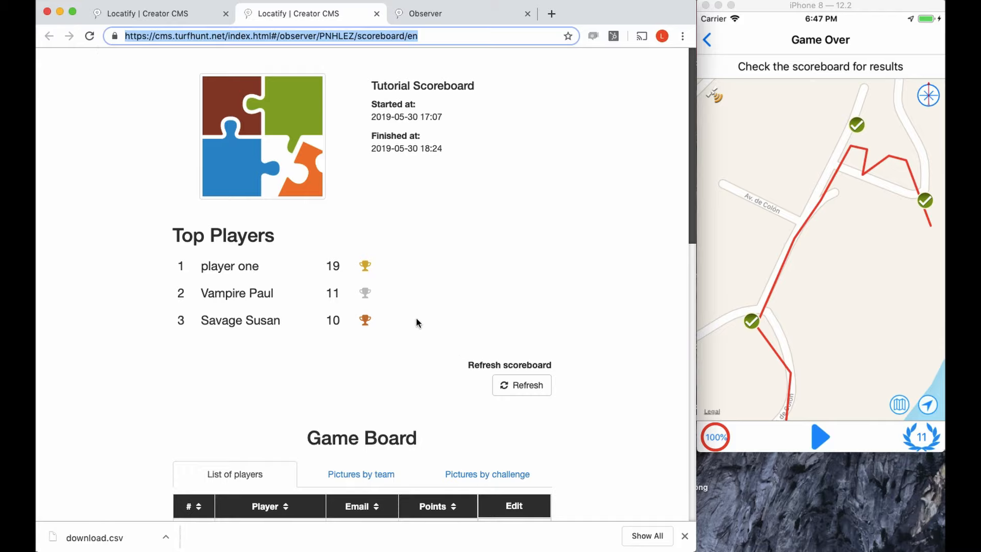
Step: Look over the web scoreboard's top players, list of players, pictures by team and pictures by challenge
{"action": "scroll", "coordinate": [416, 318], "scroll_direction": "down", "scroll_amount": 3}
{"action": "scroll", "coordinate": [441, 317], "scroll_direction": "down", "scroll_amount": 1}
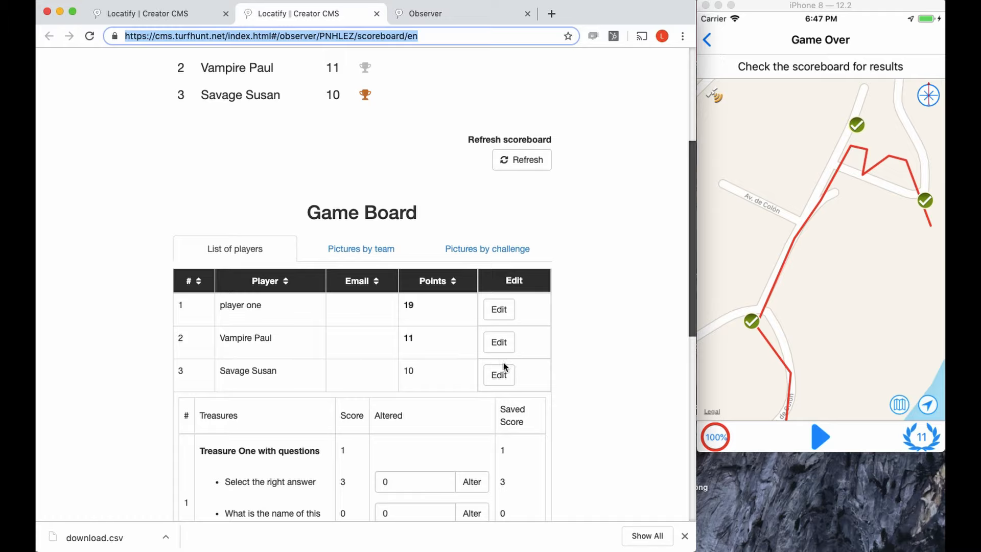
{"action": "scroll", "coordinate": [504, 329], "scroll_direction": "up", "scroll_amount": 3}
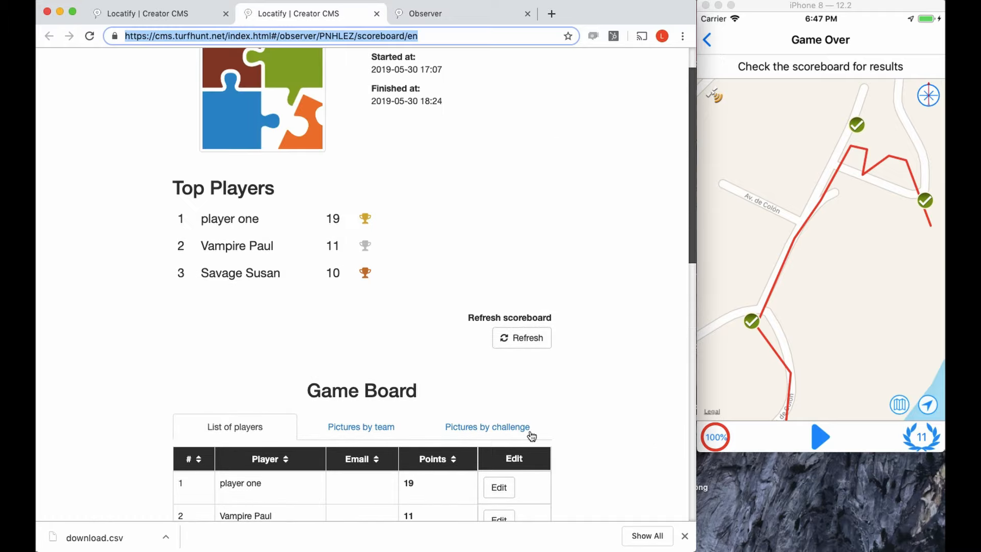
{"action": "scroll", "coordinate": [527, 432], "scroll_direction": "down", "scroll_amount": 1}
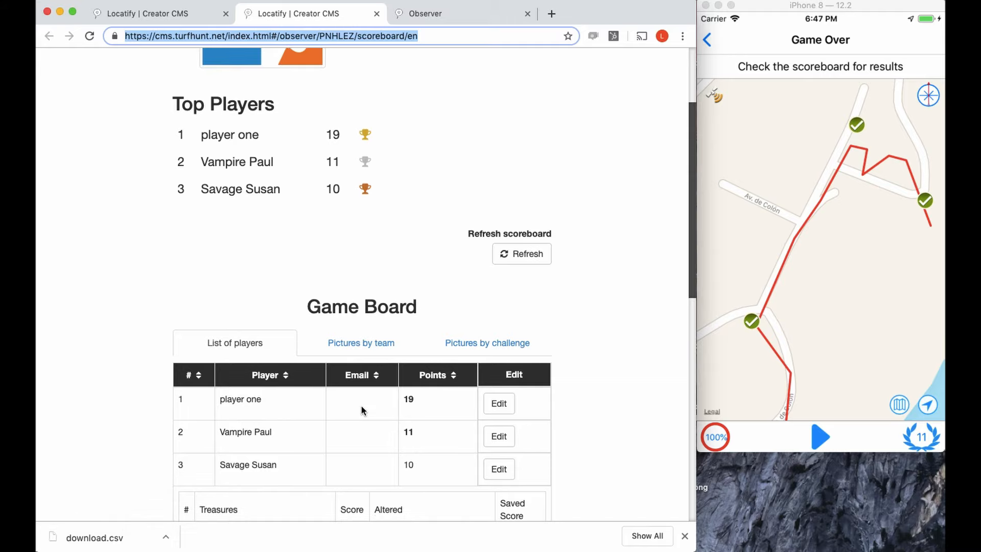
{"action": "scroll", "coordinate": [361, 410], "scroll_direction": "down", "scroll_amount": 1}
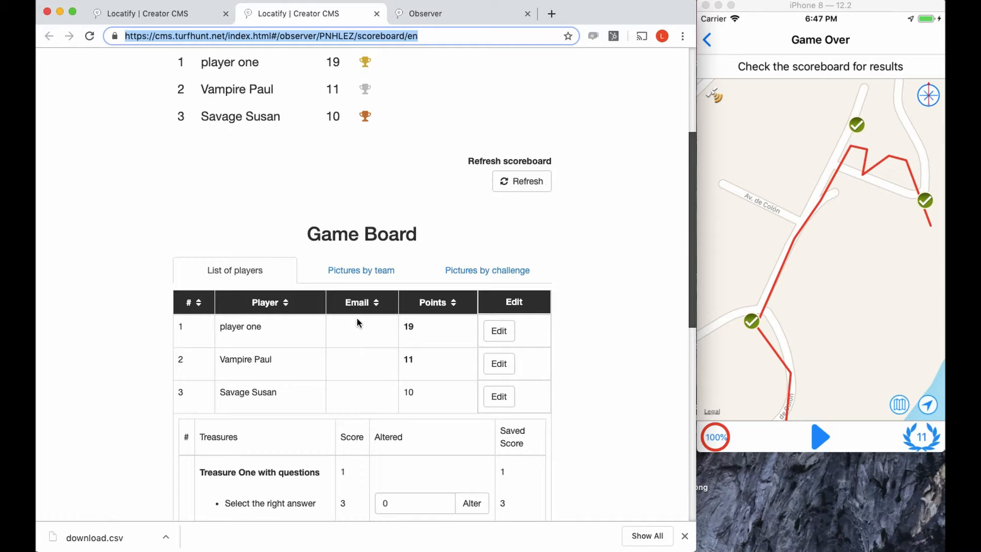
{"action": "scroll", "coordinate": [357, 317], "scroll_direction": "up", "scroll_amount": 5}
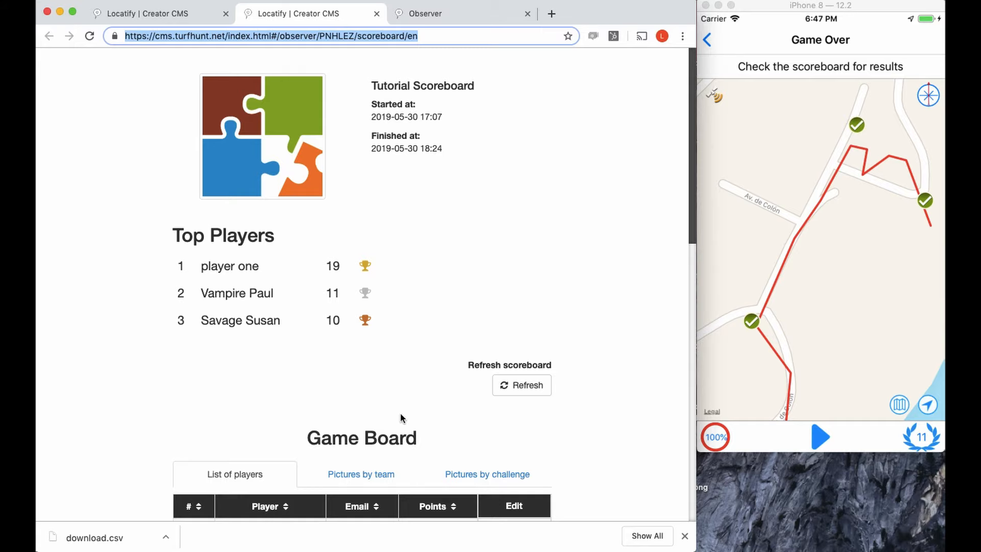
{"action": "scroll", "coordinate": [397, 430], "scroll_direction": "down", "scroll_amount": 2}
{"action": "left_click", "coordinate": [387, 421]}
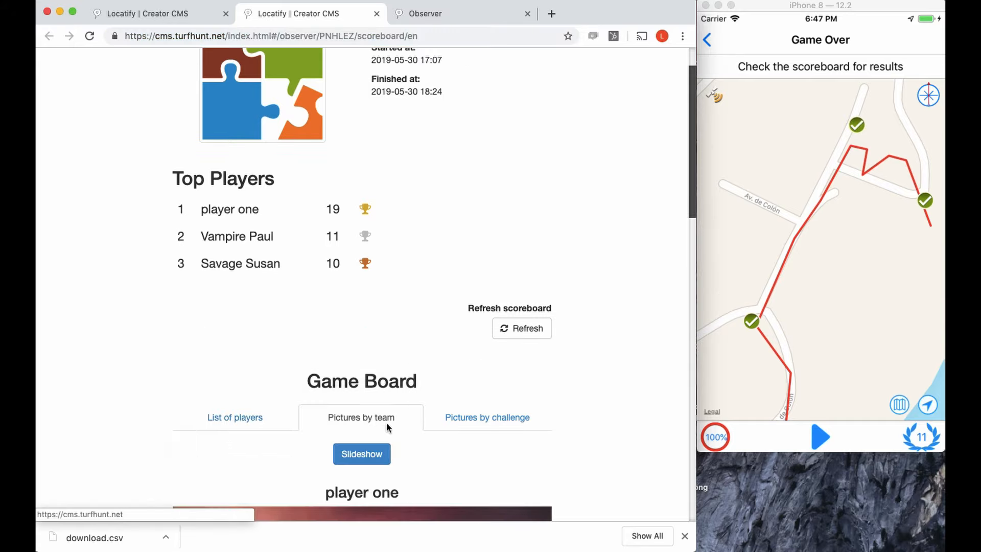
{"action": "left_click", "coordinate": [503, 422]}
{"action": "scroll", "coordinate": [535, 451], "scroll_direction": "down", "scroll_amount": 5}
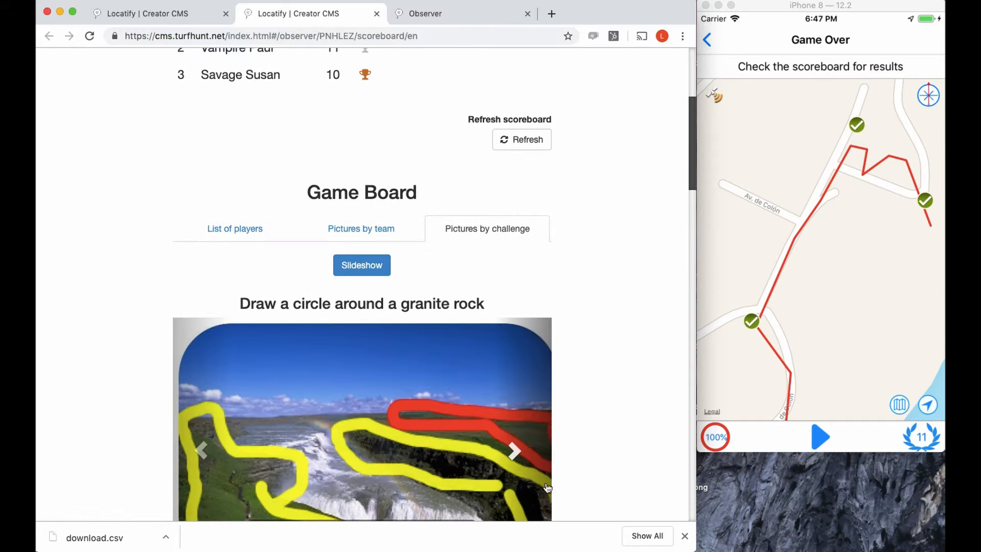
{"action": "scroll", "coordinate": [592, 468], "scroll_direction": "up", "scroll_amount": 5}
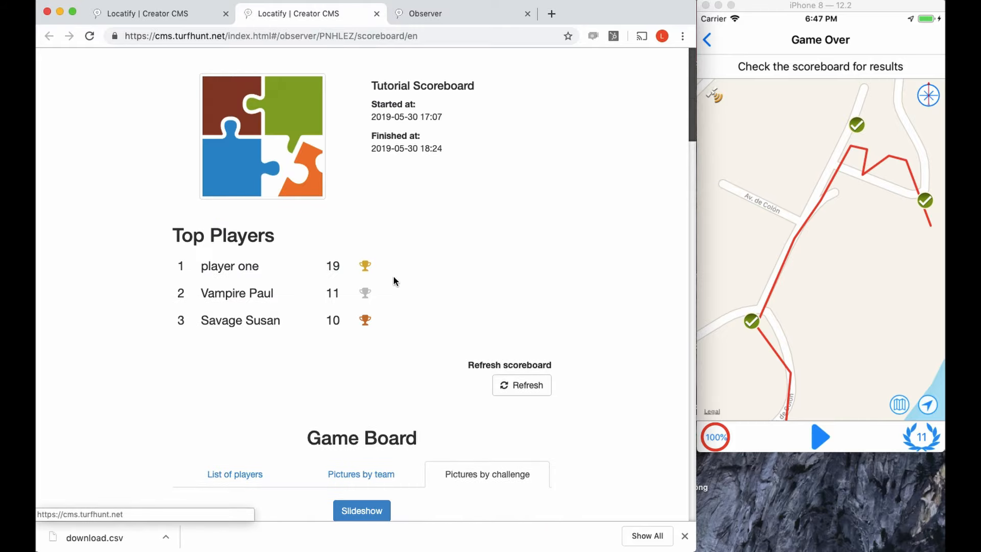
Step: Return to the project's game settings and create a new game instance named "Wednesday game"
{"action": "left_click", "coordinate": [172, 16]}
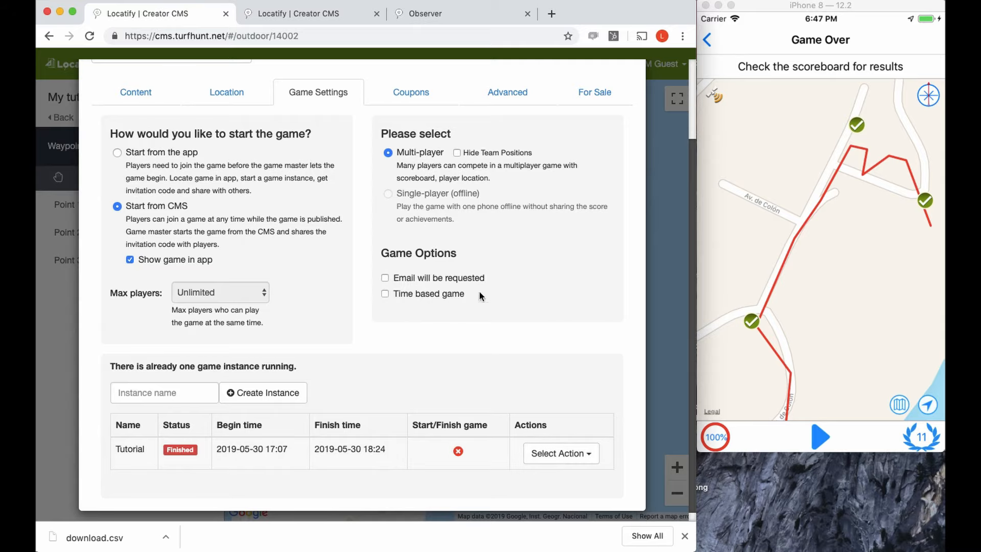
{"action": "scroll", "coordinate": [526, 337], "scroll_direction": "down", "scroll_amount": 1}
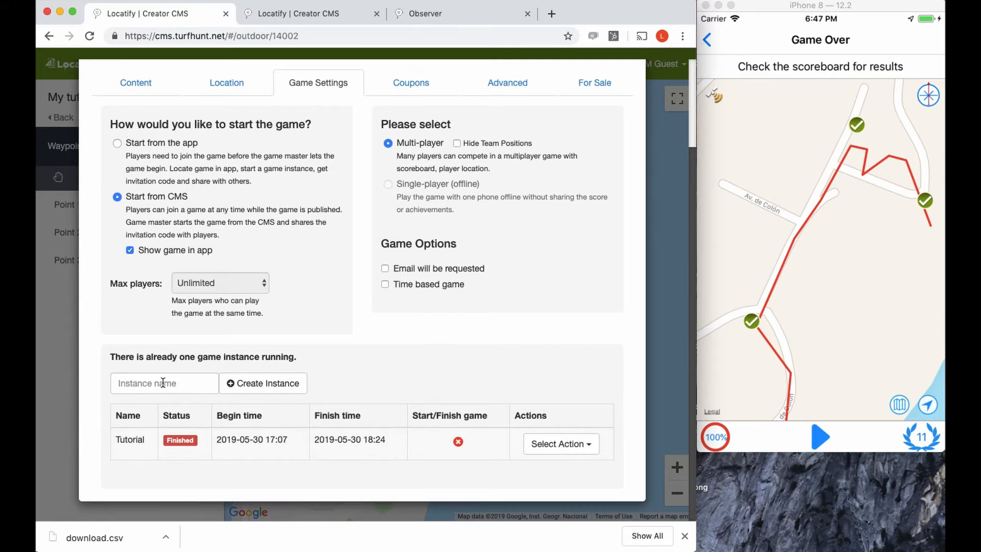
{"action": "scroll", "coordinate": [577, 437], "scroll_direction": "up", "scroll_amount": 1}
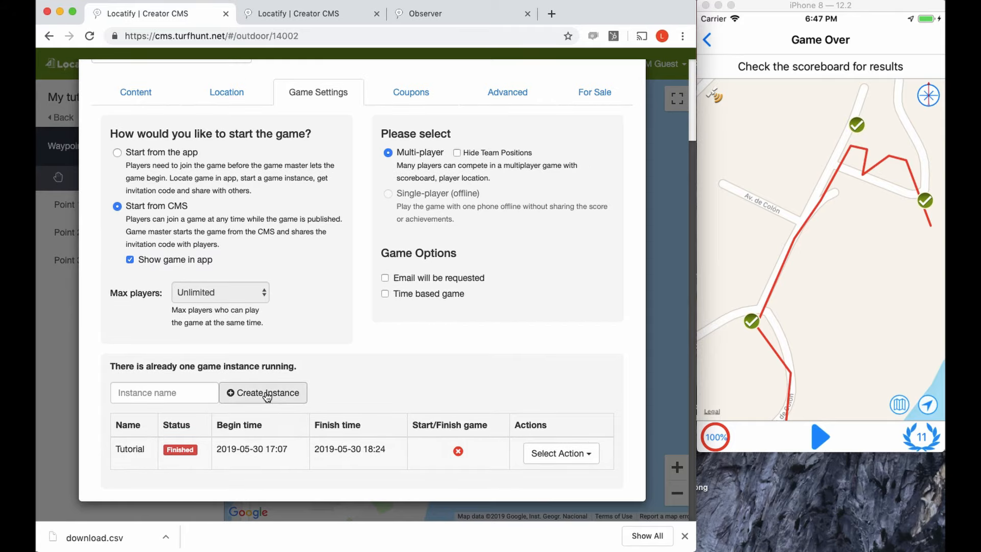
{"action": "left_click", "coordinate": [154, 392]}
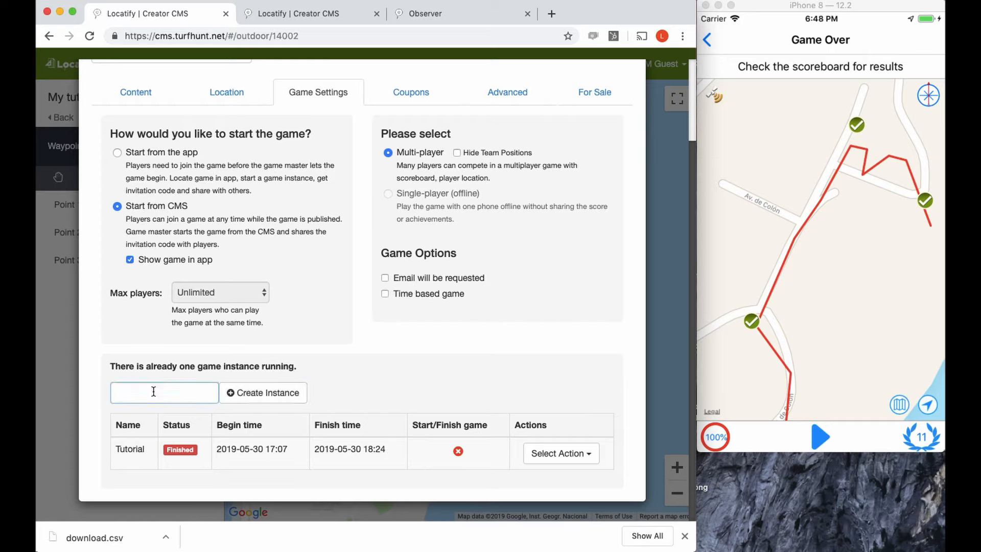
{"action": "type", "text": "Wednesday game"}
{"action": "left_click", "coordinate": [262, 394]}
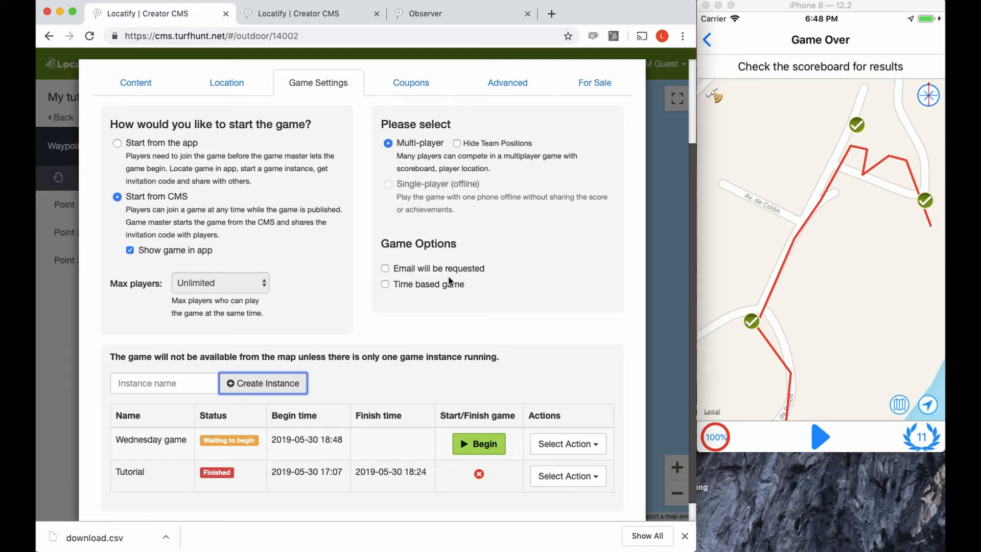
Step: Enable the "Email will be requested" game option and begin the Wednesday game instance
{"action": "left_click", "coordinate": [386, 268]}
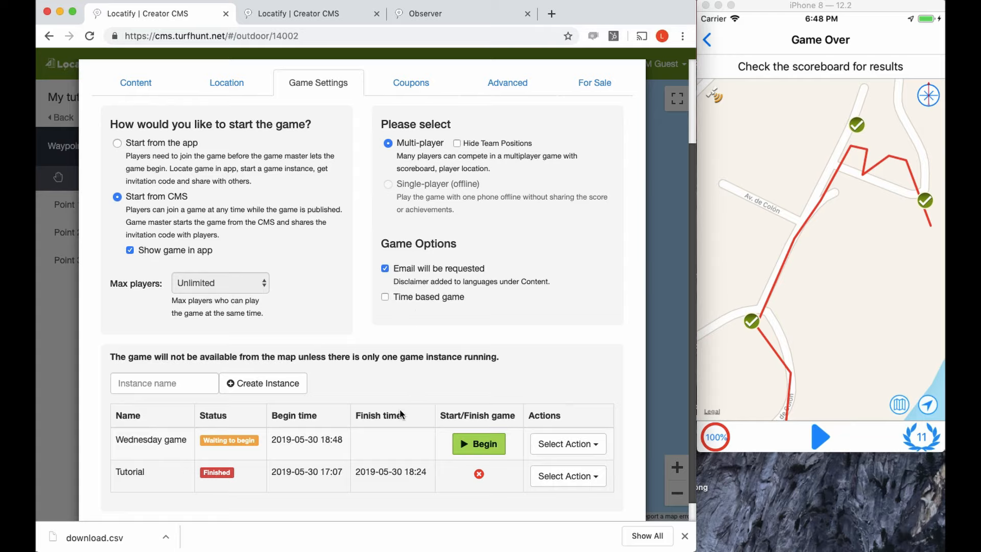
{"action": "left_click", "coordinate": [484, 446]}
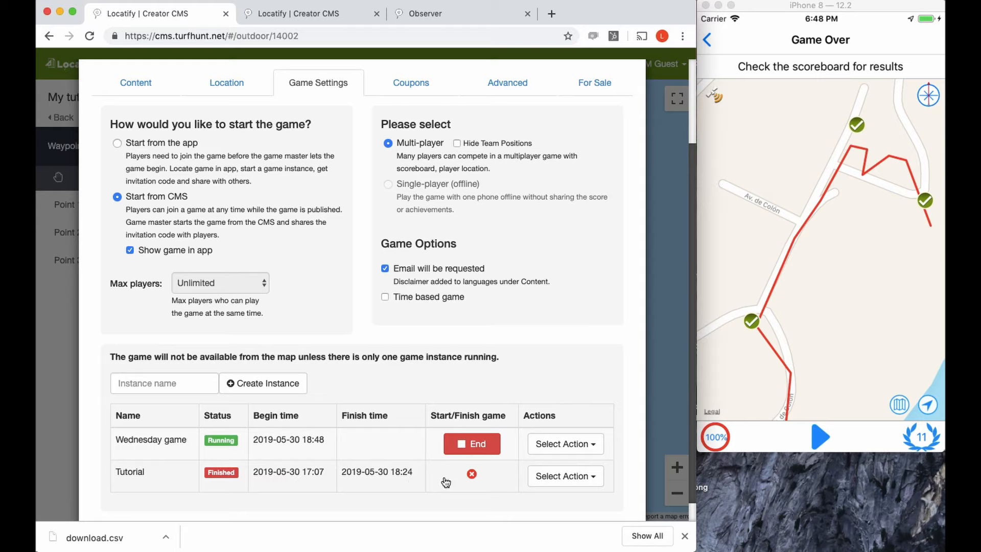
Step: Look over the actions available for the finished Tutorial instance and close the project settings
{"action": "left_click", "coordinate": [589, 478]}
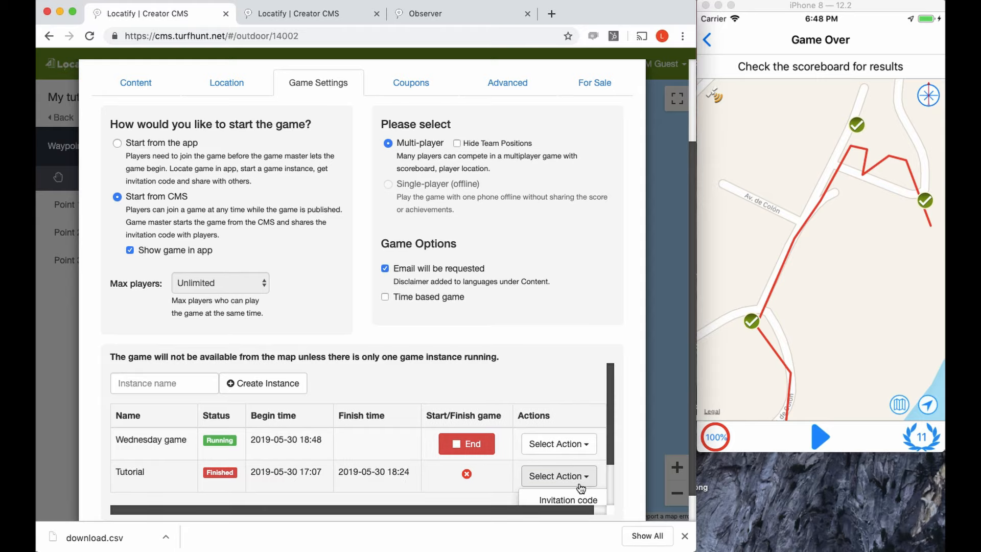
{"action": "scroll", "coordinate": [577, 488], "scroll_direction": "down", "scroll_amount": 2}
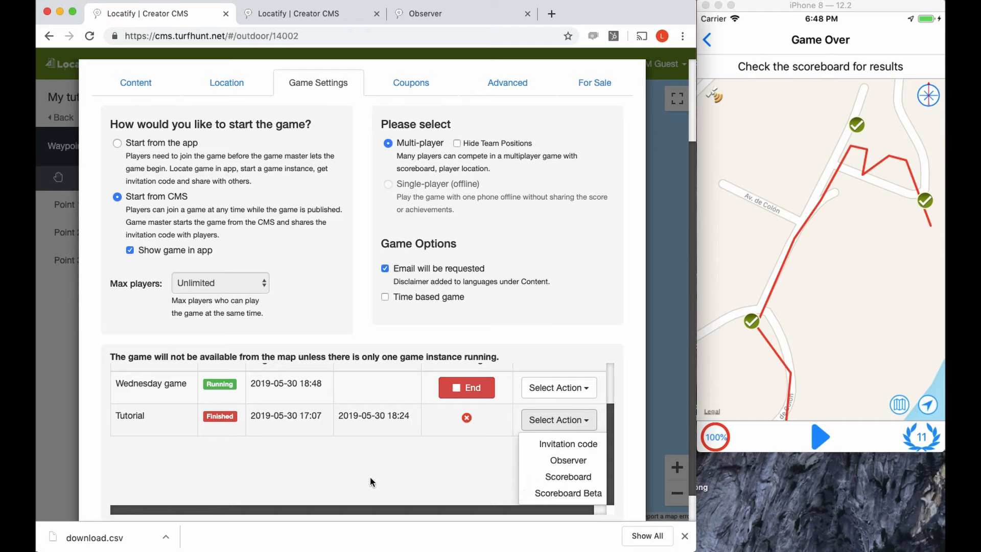
{"action": "left_click", "coordinate": [390, 471]}
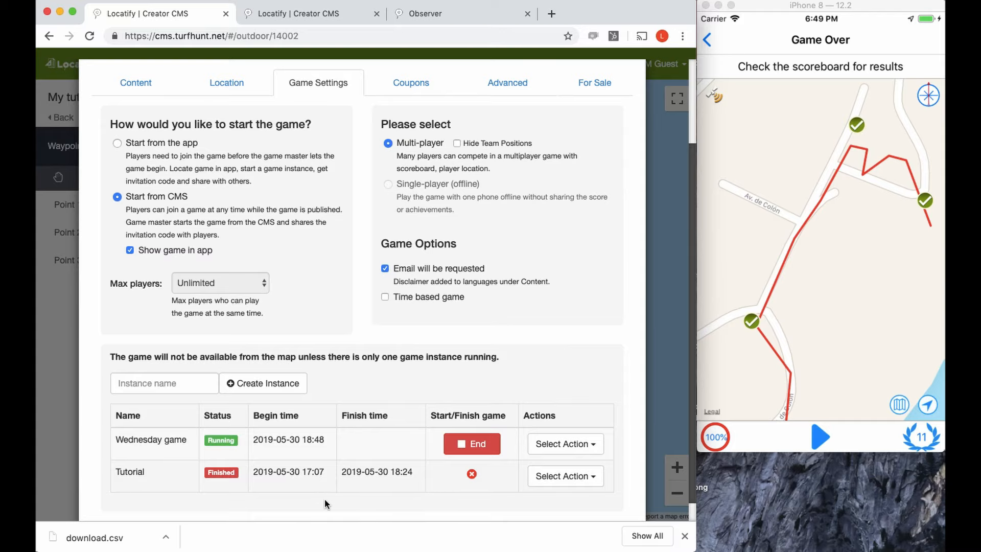
{"action": "scroll", "coordinate": [332, 495], "scroll_direction": "up", "scroll_amount": 1}
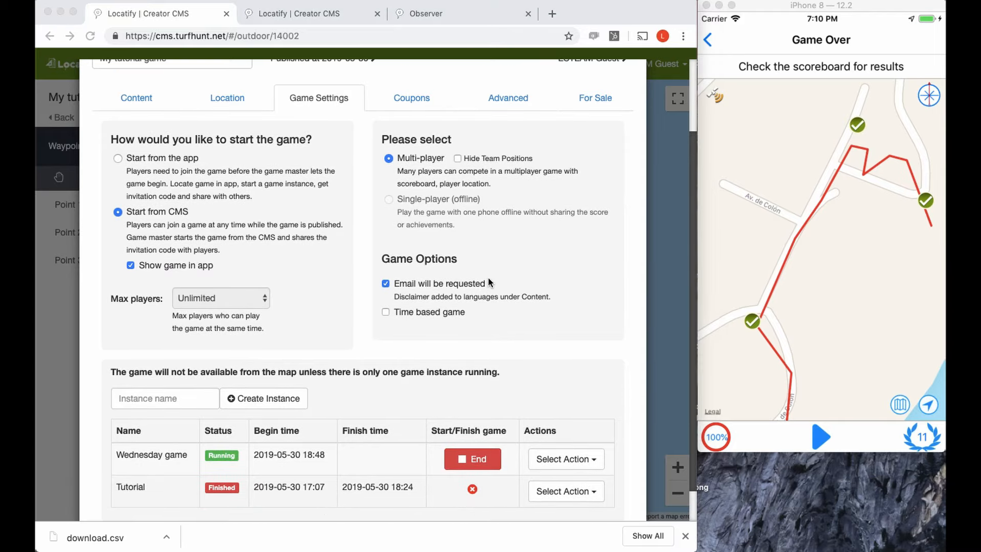
{"action": "scroll", "coordinate": [488, 277], "scroll_direction": "up", "scroll_amount": 3}
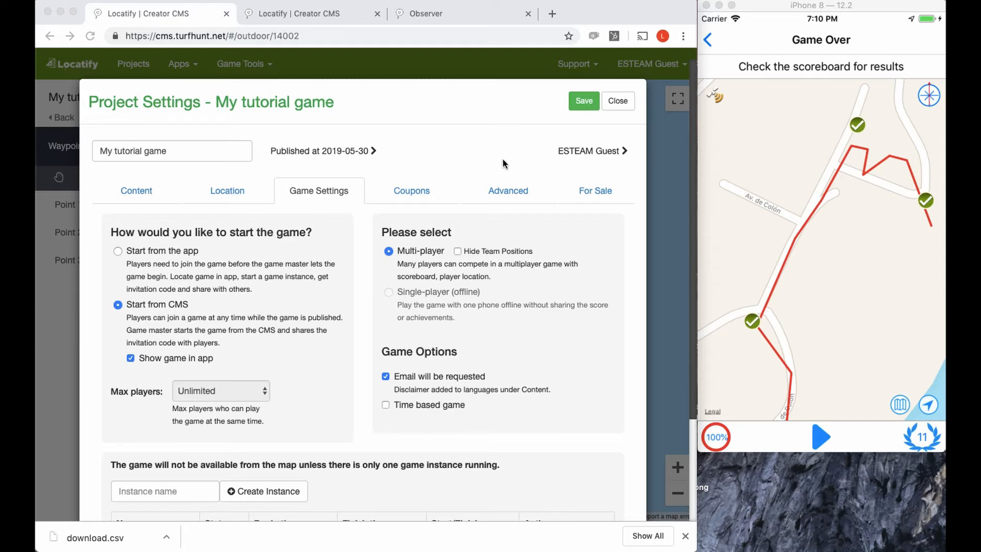
{"action": "left_click", "coordinate": [624, 106]}
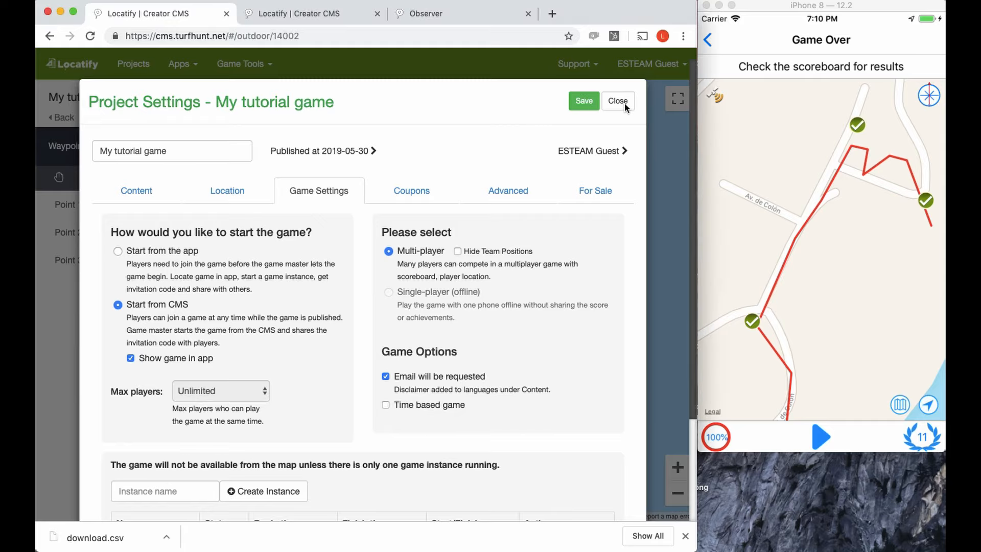
{"action": "left_click", "coordinate": [623, 104]}
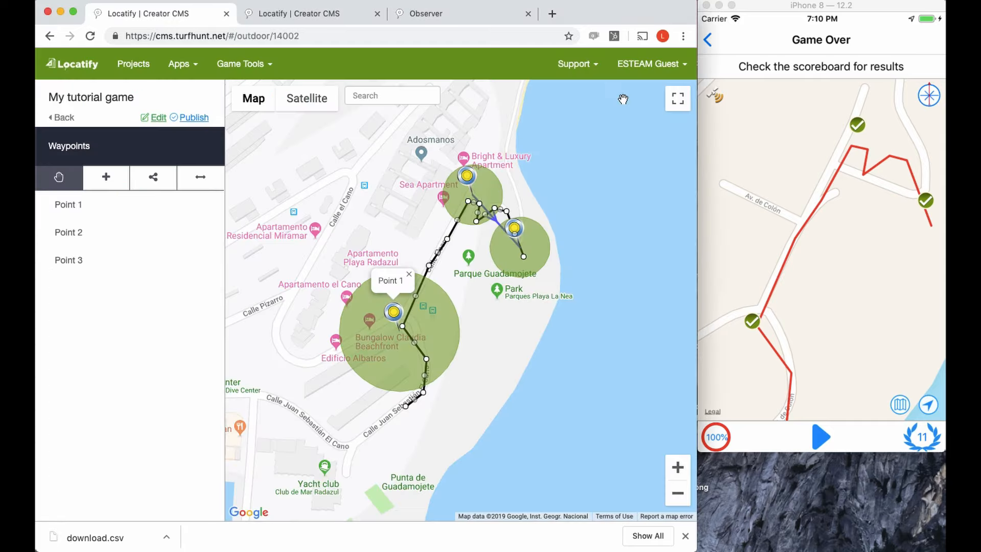
Step: Open the Question Bank for Challenges and look through its stored questions and filter options
{"action": "left_click", "coordinate": [271, 67]}
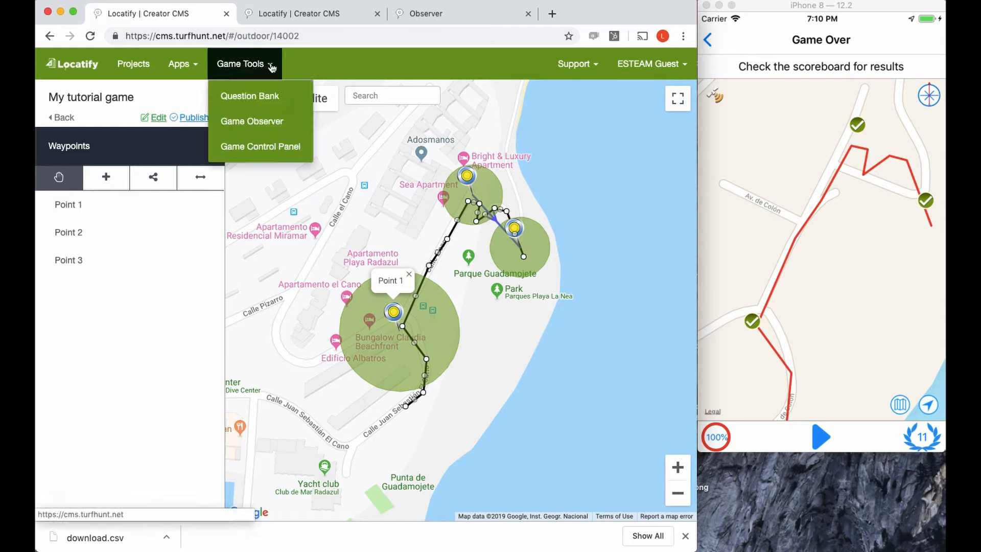
{"action": "left_click", "coordinate": [261, 97]}
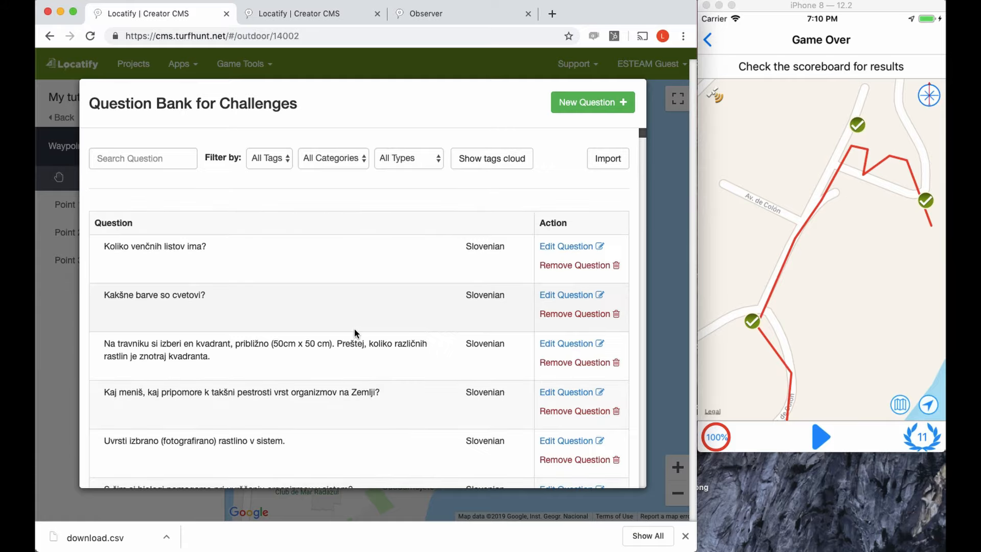
{"action": "scroll", "coordinate": [354, 330], "scroll_direction": "down", "scroll_amount": 8}
{"action": "scroll", "coordinate": [356, 334], "scroll_direction": "down", "scroll_amount": 5}
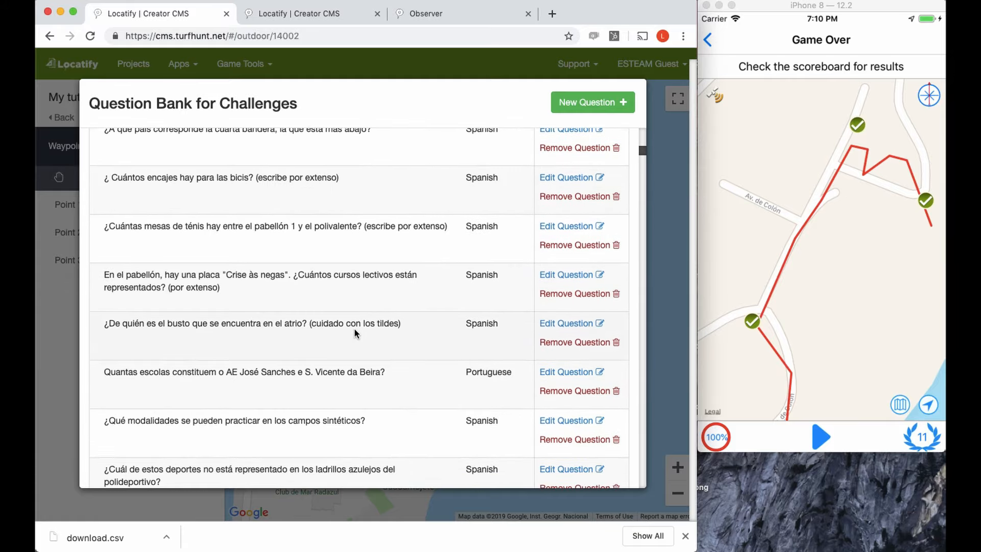
{"action": "scroll", "coordinate": [356, 333], "scroll_direction": "up", "scroll_amount": 15}
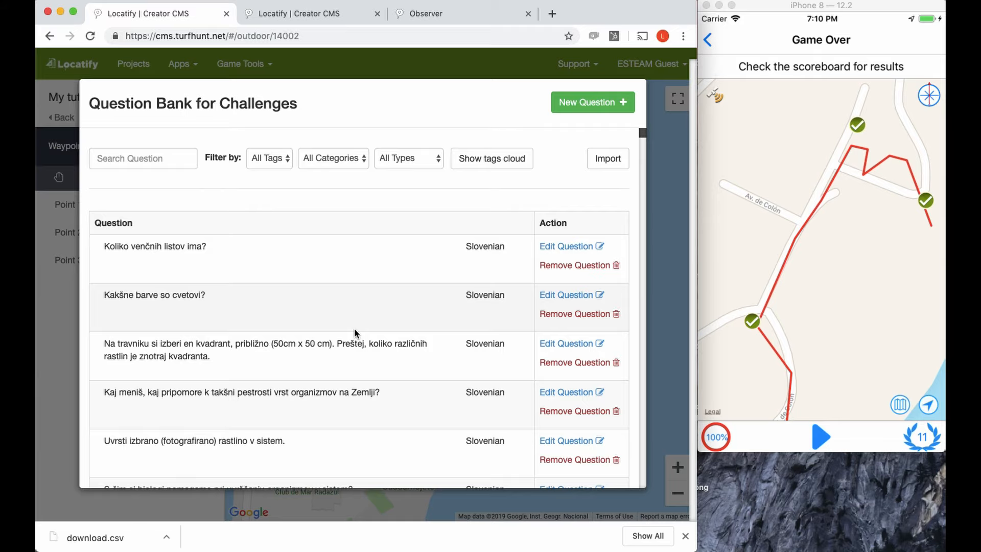
{"action": "scroll", "coordinate": [355, 332], "scroll_direction": "down", "scroll_amount": 5}
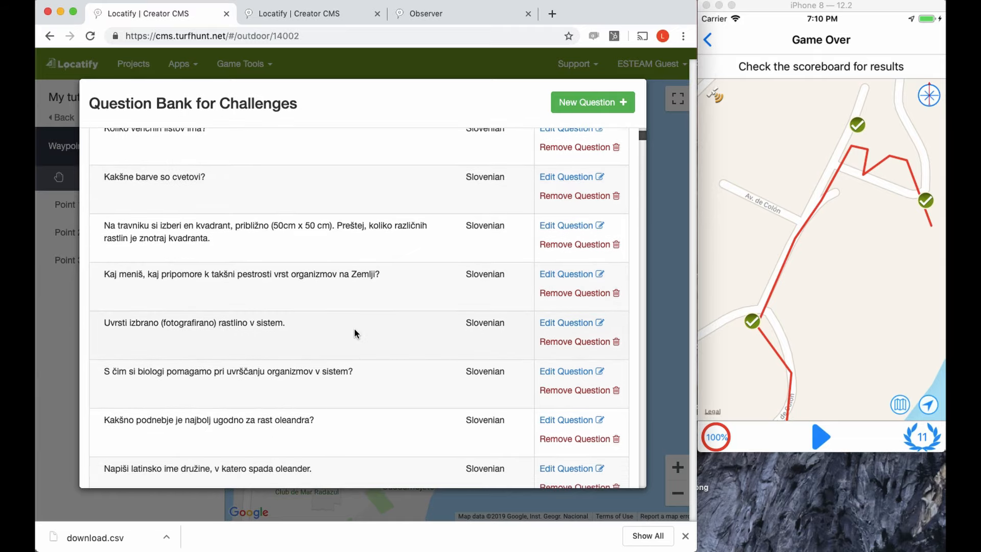
{"action": "scroll", "coordinate": [305, 375], "scroll_direction": "down", "scroll_amount": 2}
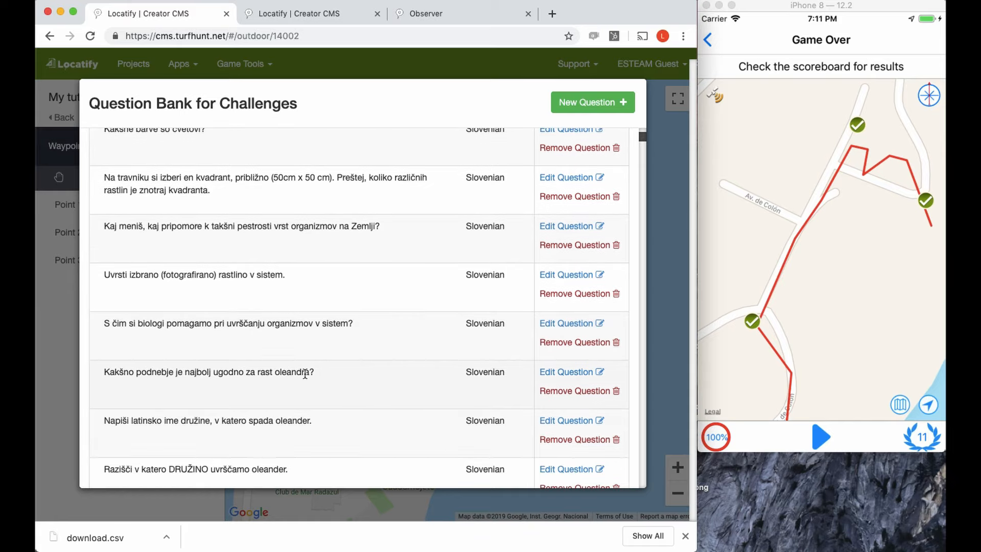
{"action": "scroll", "coordinate": [305, 375], "scroll_direction": "up", "scroll_amount": 7}
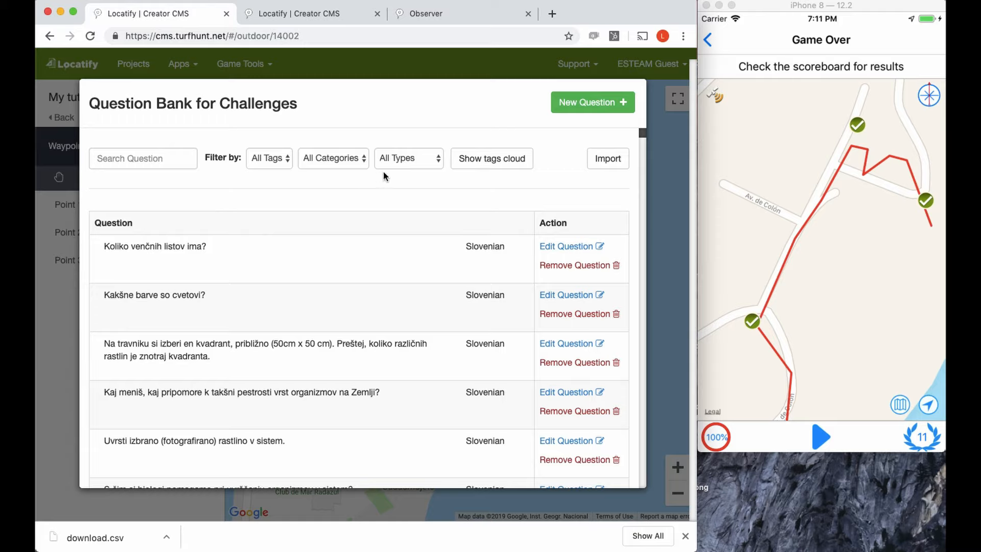
Step: Show the Question Bank's tags cloud, look over the tags and edit options, and close the Question Bank
{"action": "left_click", "coordinate": [499, 158]}
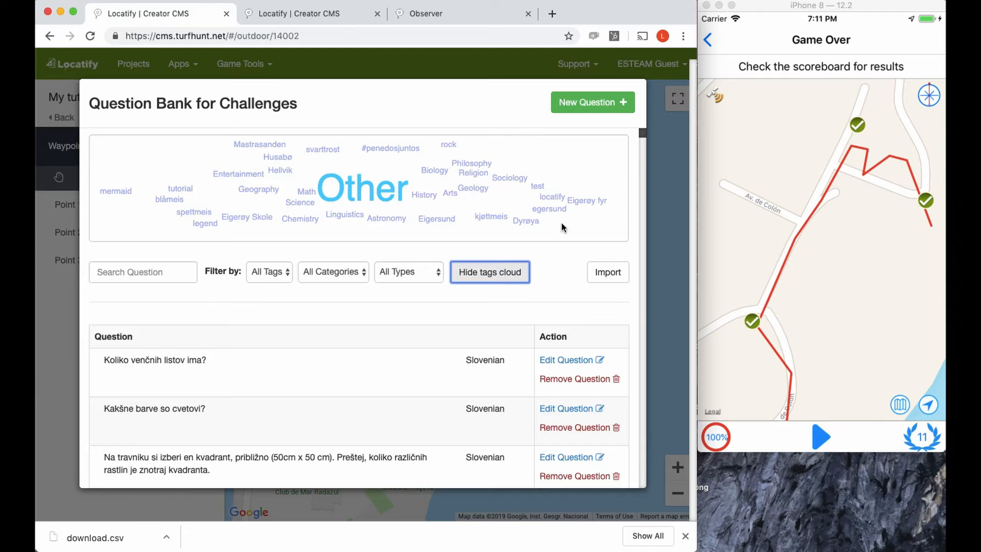
{"action": "scroll", "coordinate": [623, 261], "scroll_direction": "down", "scroll_amount": 3}
{"action": "scroll", "coordinate": [621, 257], "scroll_direction": "down", "scroll_amount": 2}
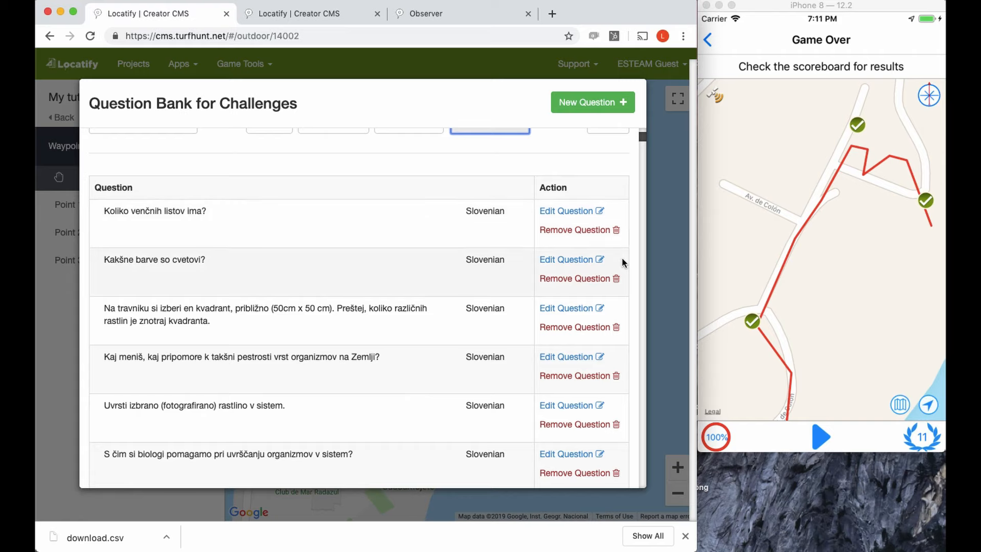
{"action": "scroll", "coordinate": [455, 143], "scroll_direction": "up", "scroll_amount": 4}
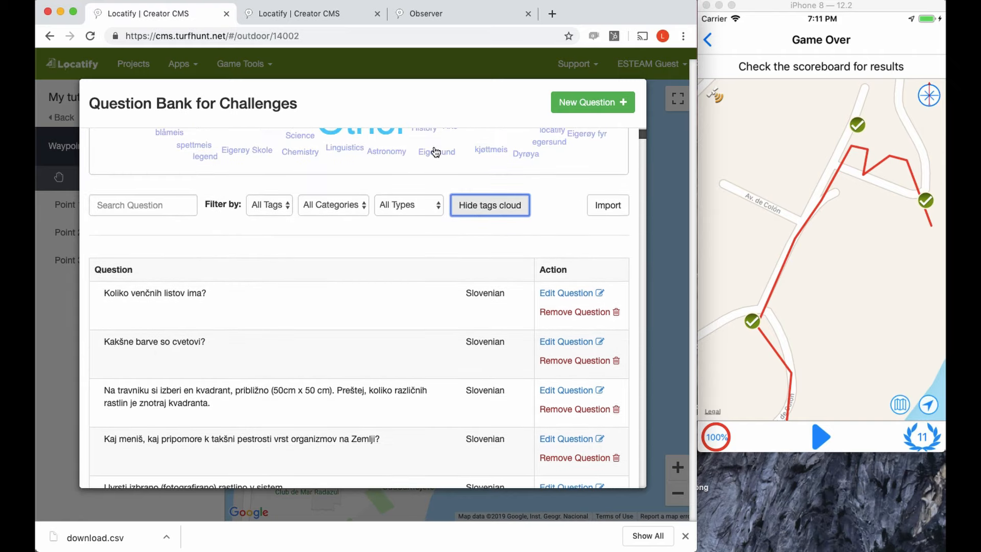
{"action": "left_click", "coordinate": [661, 139]}
Step: Open the Game Observer's invitation code page and return to the project map in the CMS
{"action": "left_click", "coordinate": [238, 67]}
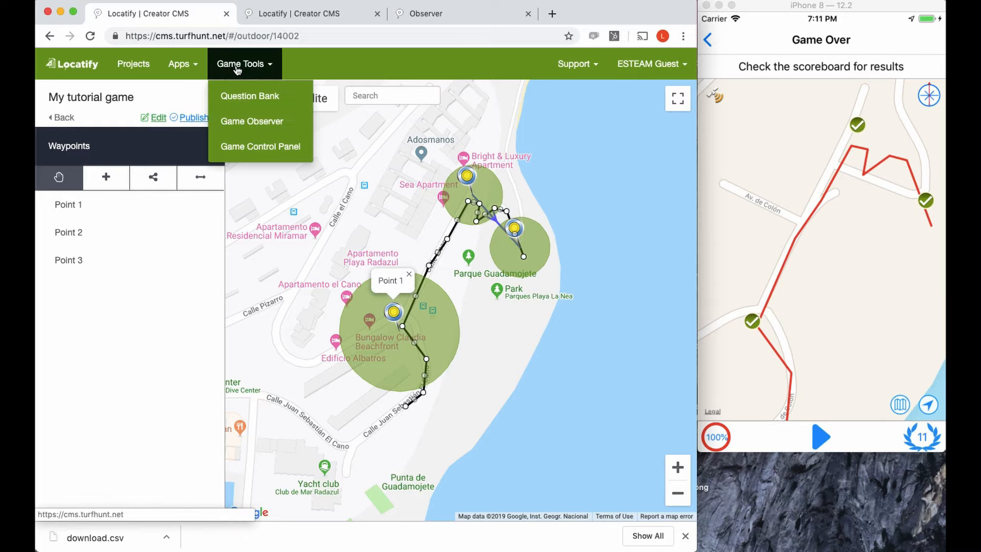
{"action": "left_click", "coordinate": [242, 121]}
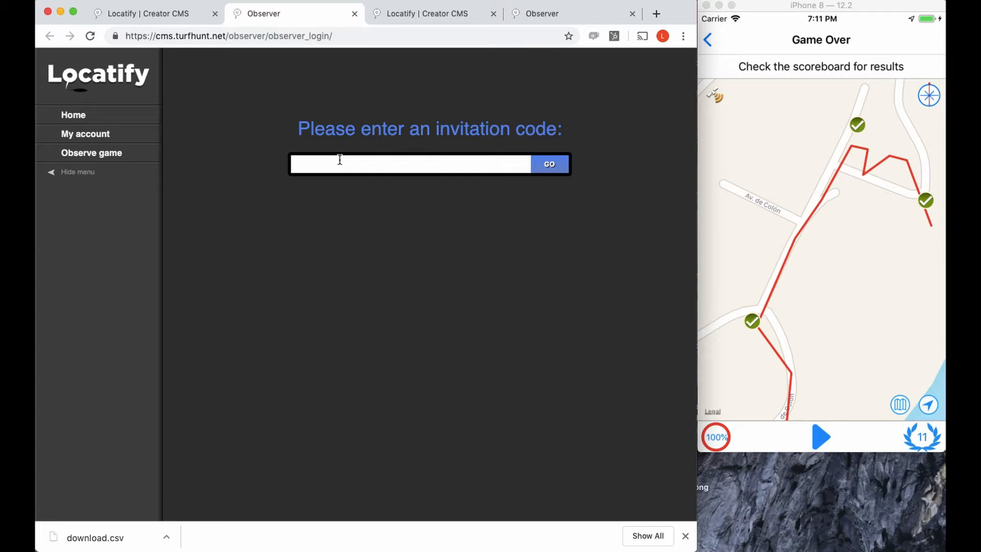
{"action": "left_click", "coordinate": [181, 14]}
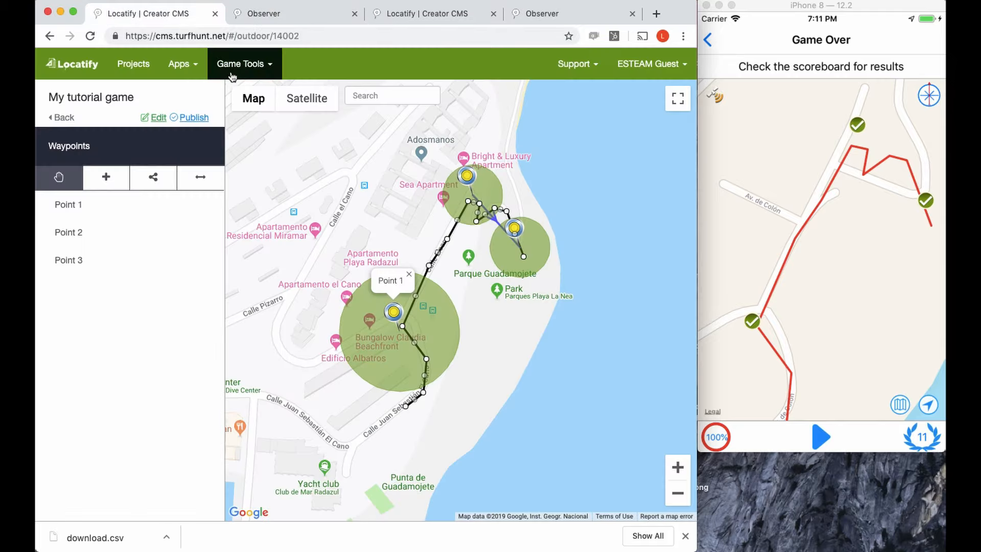
Step: Look up the Tutorial instance's invitation code in the project's game settings, select the code text, and close the settings
{"action": "left_click", "coordinate": [160, 118]}
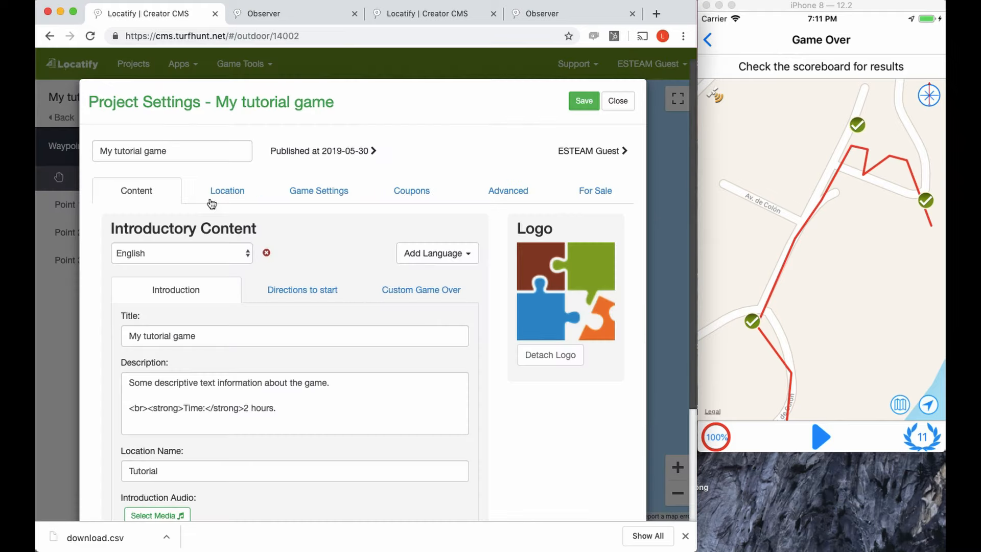
{"action": "left_click", "coordinate": [324, 195]}
{"action": "scroll", "coordinate": [271, 349], "scroll_direction": "down", "scroll_amount": 5}
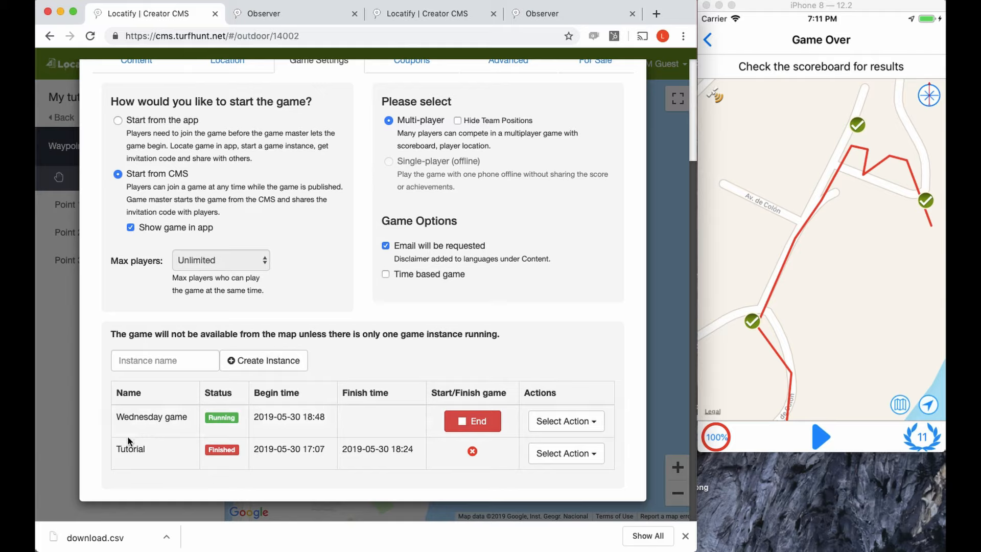
{"action": "left_click", "coordinate": [577, 455]}
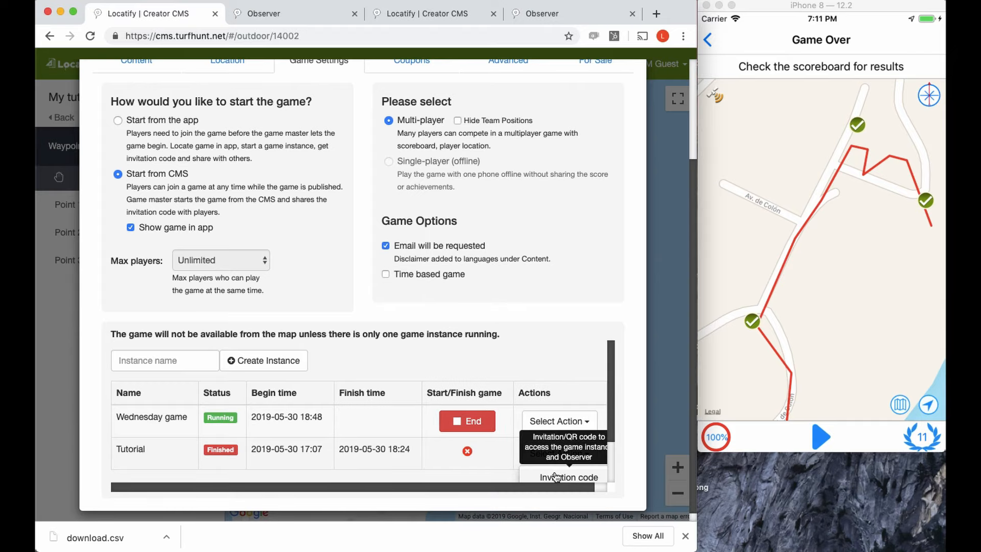
{"action": "left_click", "coordinate": [556, 476]}
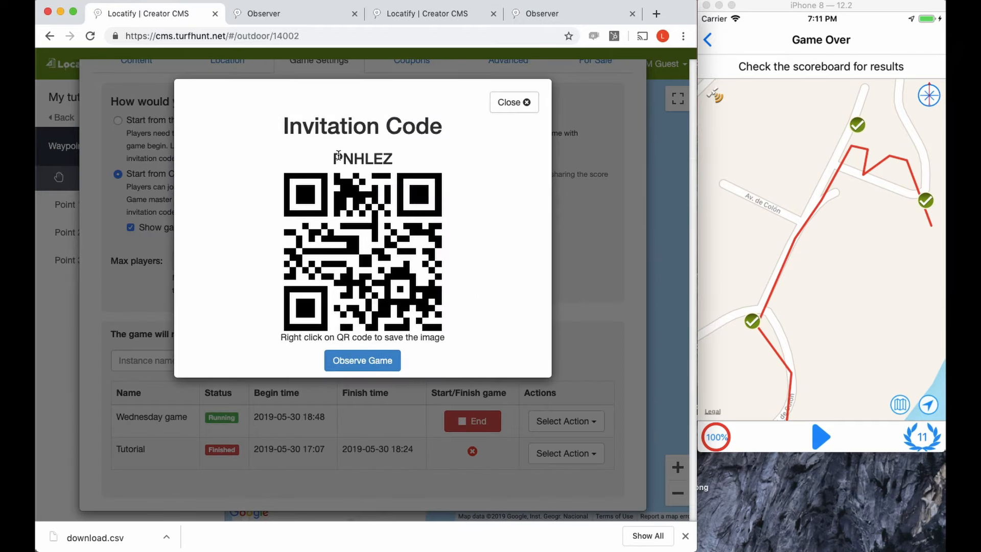
{"action": "left_click_drag", "start_coordinate": [333, 156], "coordinate": [423, 154]}
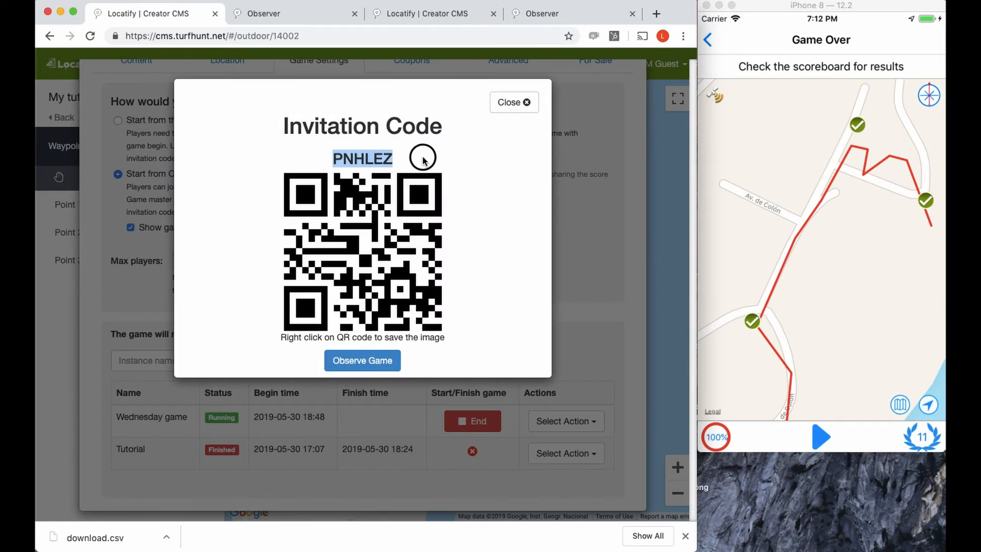
{"action": "left_click", "coordinate": [507, 103]}
{"action": "scroll", "coordinate": [471, 154], "scroll_direction": "up", "scroll_amount": 5}
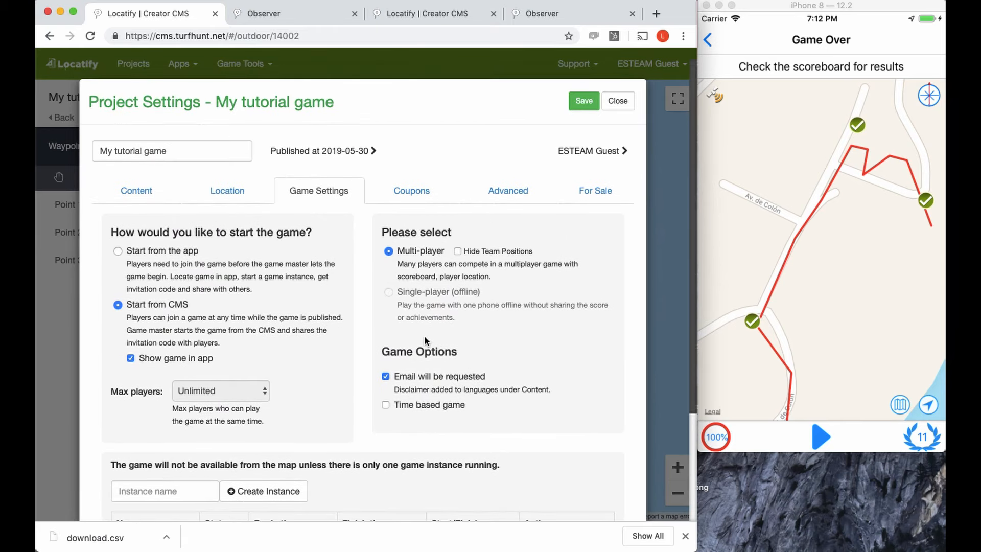
{"action": "scroll", "coordinate": [425, 340], "scroll_direction": "down", "scroll_amount": 5}
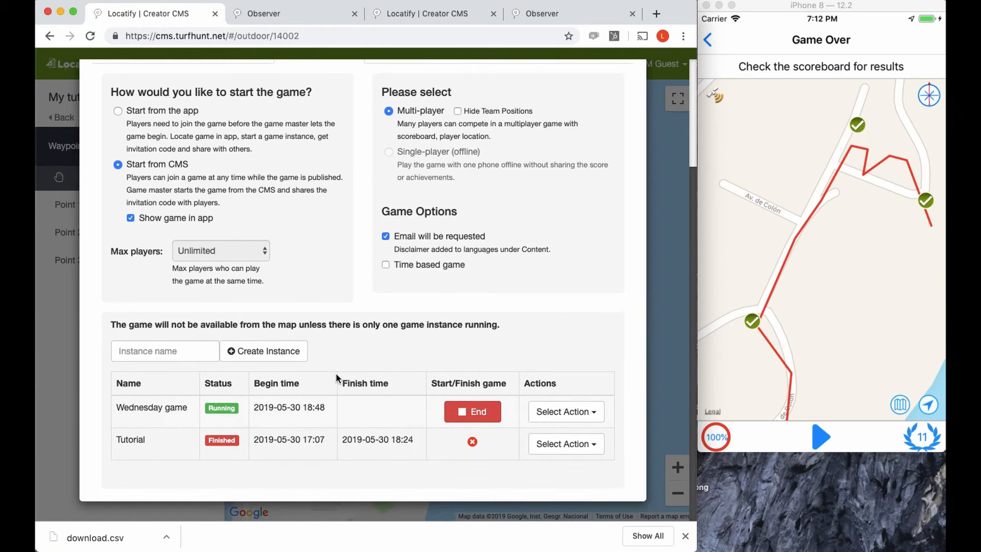
{"action": "scroll", "coordinate": [524, 199], "scroll_direction": "up", "scroll_amount": 3}
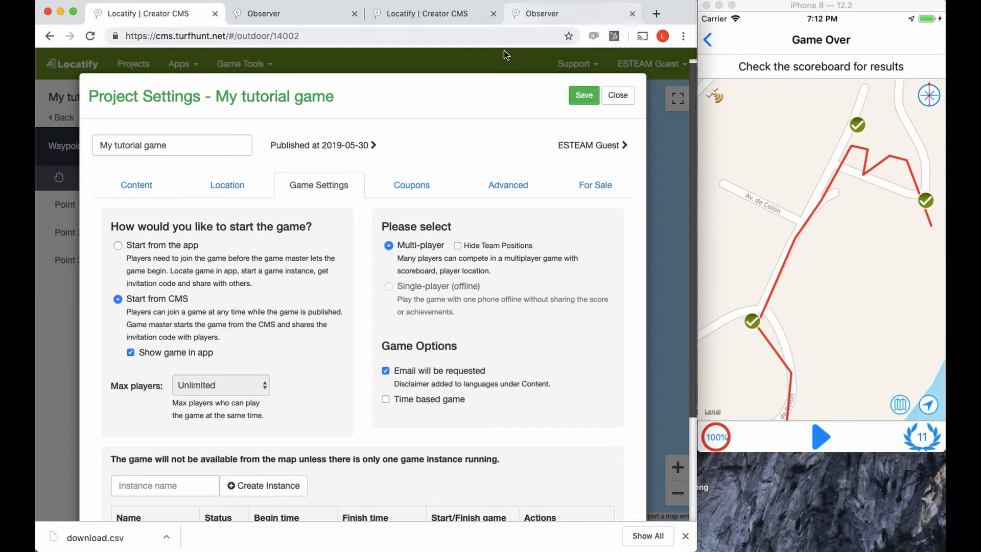
{"action": "left_click", "coordinate": [432, 63]}
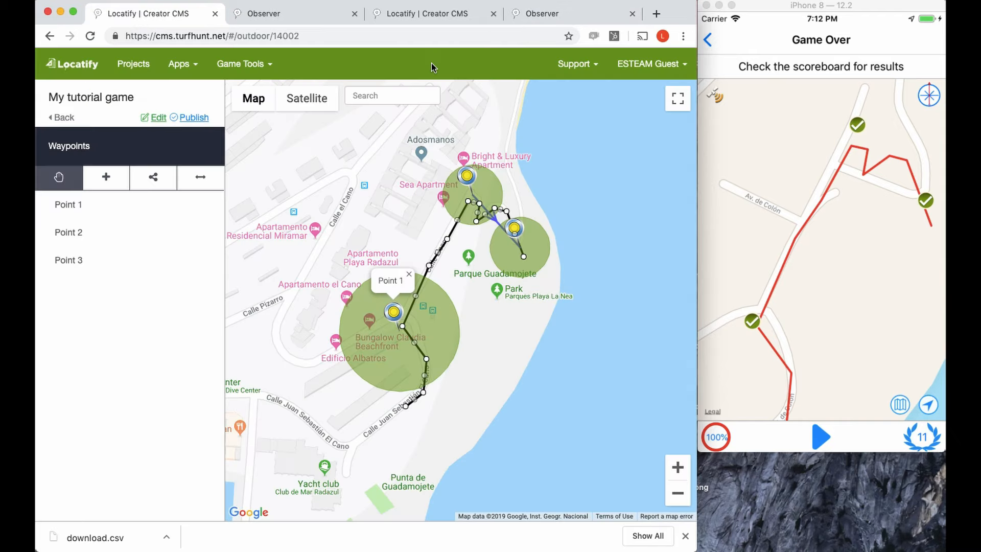
Step: Open the Game Control Panel, choose TeachOut App, and show the invitations for "My tutorial game"
{"action": "left_click", "coordinate": [272, 70]}
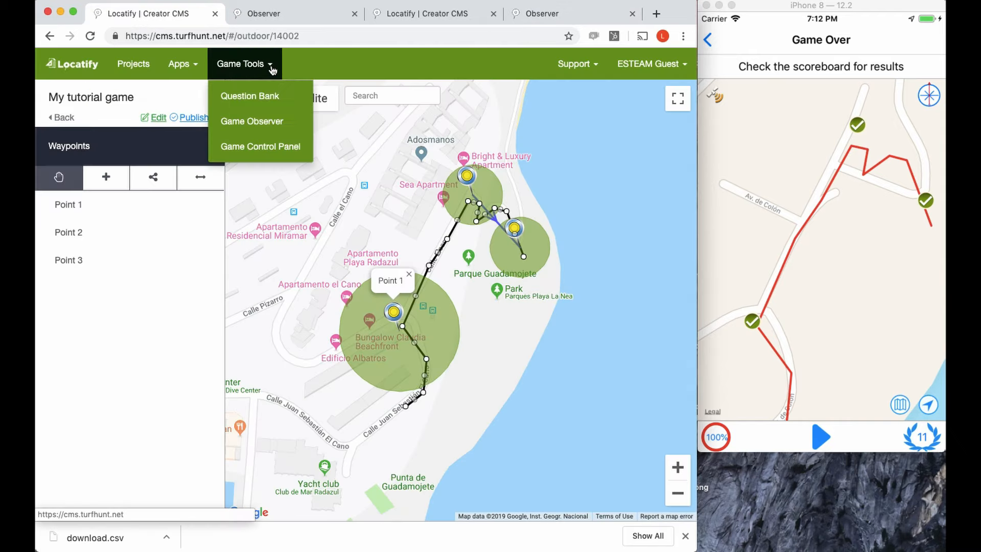
{"action": "left_click", "coordinate": [255, 147]}
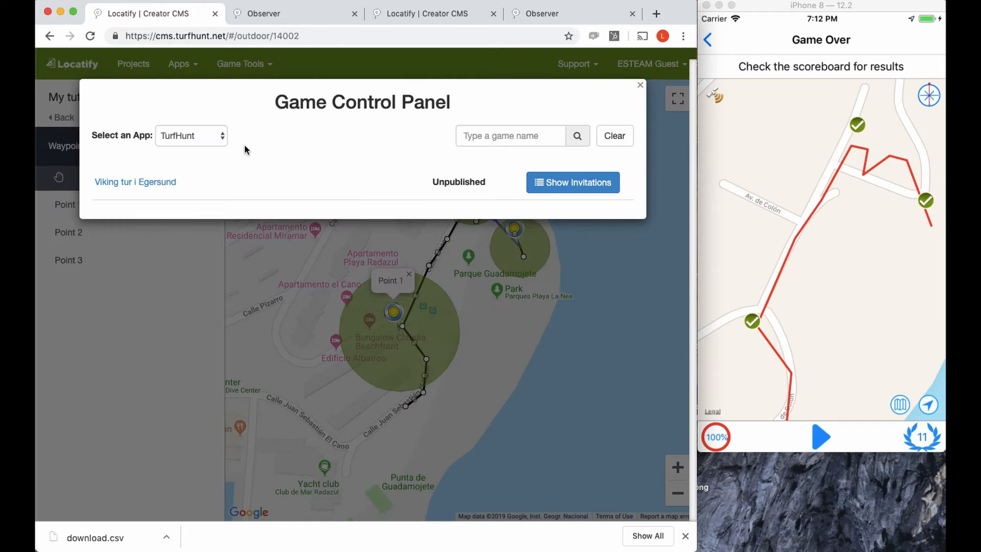
{"action": "left_click", "coordinate": [215, 135]}
{"action": "left_click", "coordinate": [210, 124]}
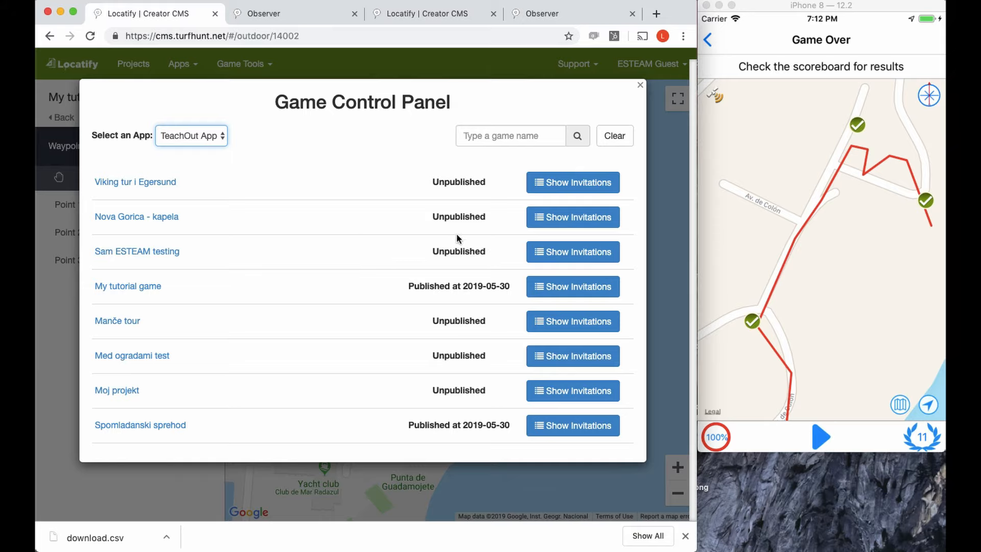
{"action": "left_click", "coordinate": [580, 285]}
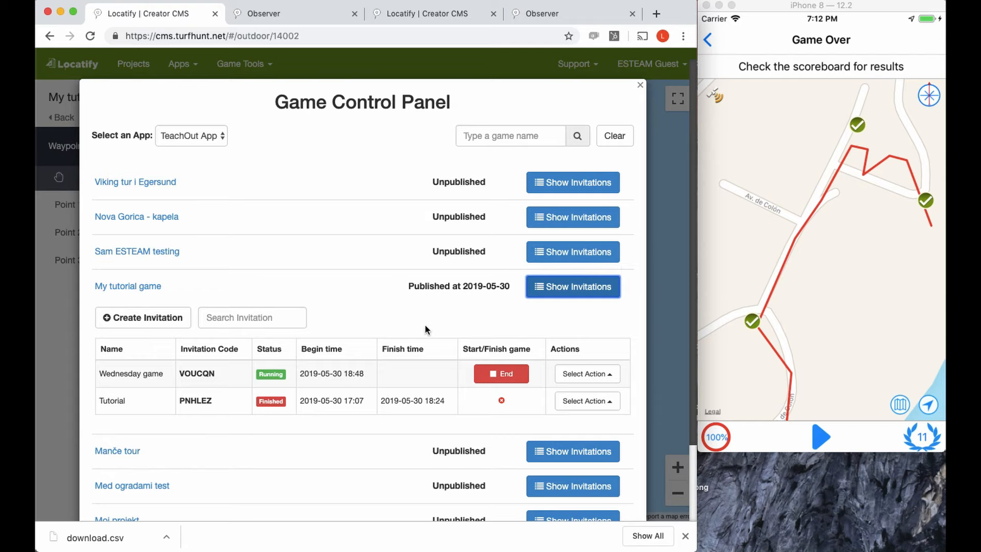
{"action": "scroll", "coordinate": [425, 324], "scroll_direction": "down", "scroll_amount": 2}
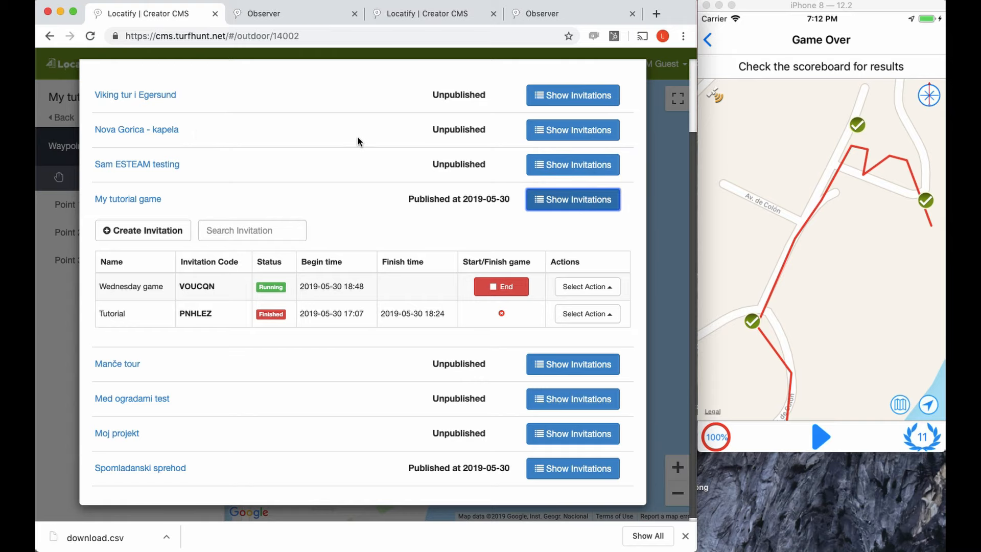
{"action": "scroll", "coordinate": [357, 137], "scroll_direction": "up", "scroll_amount": 3}
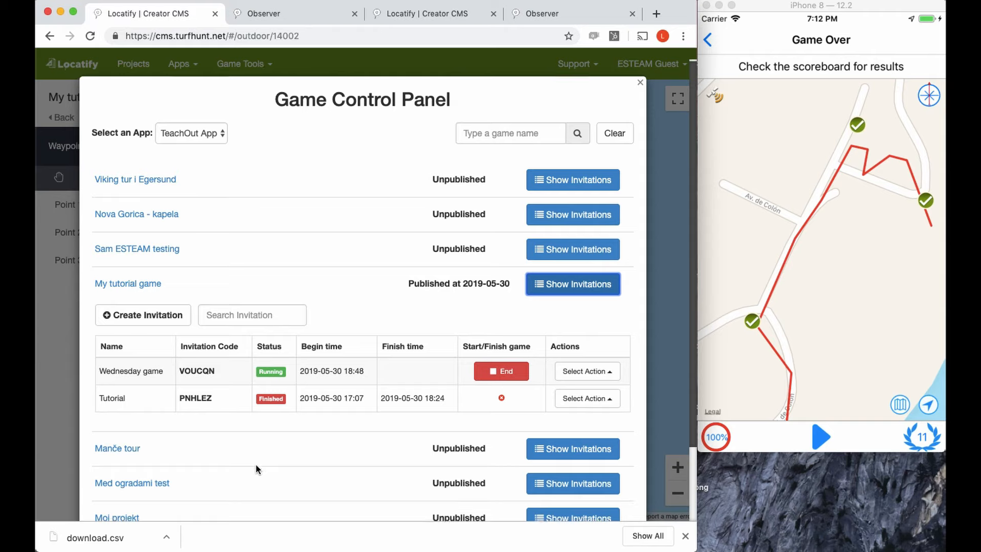
Step: Look over the games in the Game Control Panel, then open the "Spomladanski sprehod" project from the projects list
{"action": "scroll", "coordinate": [255, 464], "scroll_direction": "down", "scroll_amount": 3}
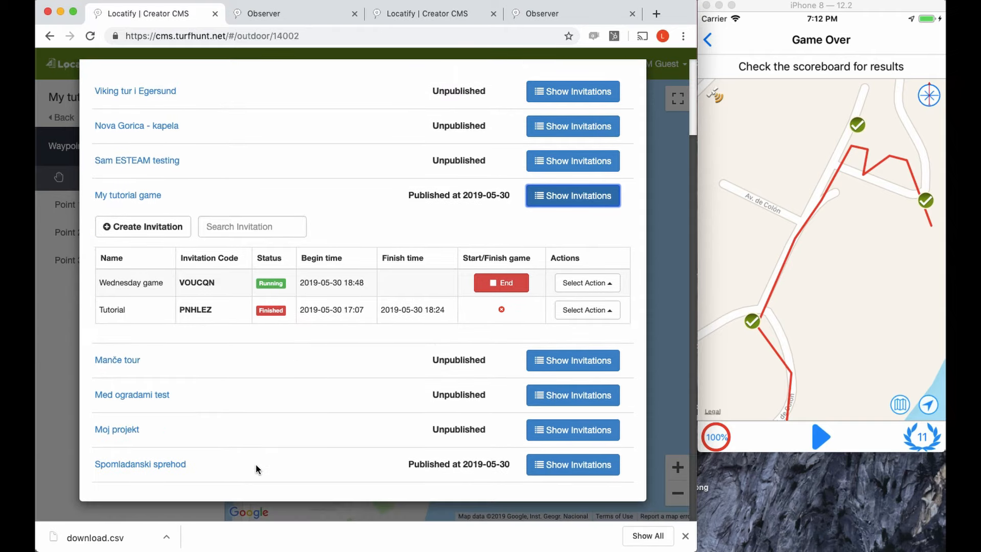
{"action": "scroll", "coordinate": [255, 464], "scroll_direction": "up", "scroll_amount": 3}
{"action": "left_click", "coordinate": [147, 67]}
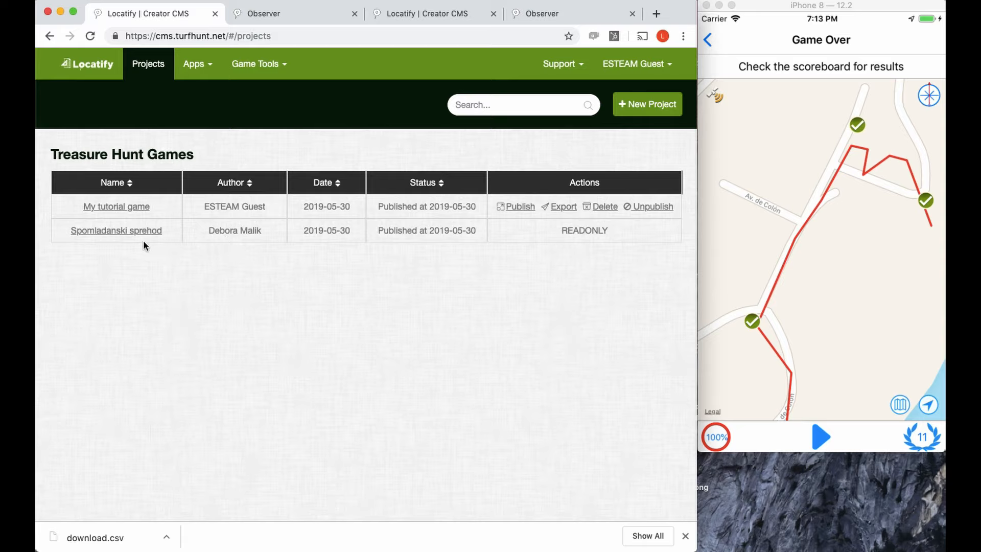
{"action": "left_click", "coordinate": [119, 232]}
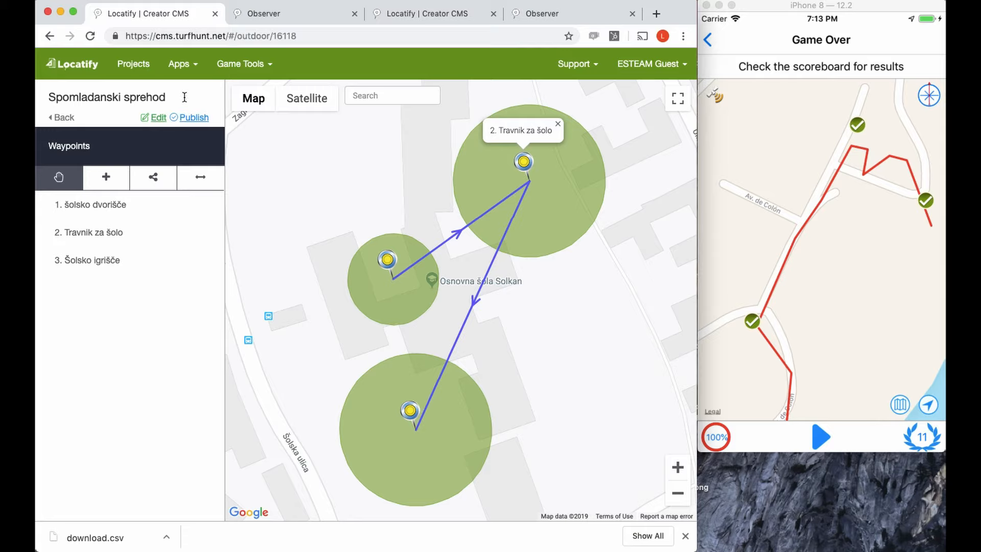
Step: Open the Game Control Panel, choose TeachOut App, and show the invitations for "Spomladanski sprehod"
{"action": "left_click", "coordinate": [244, 65]}
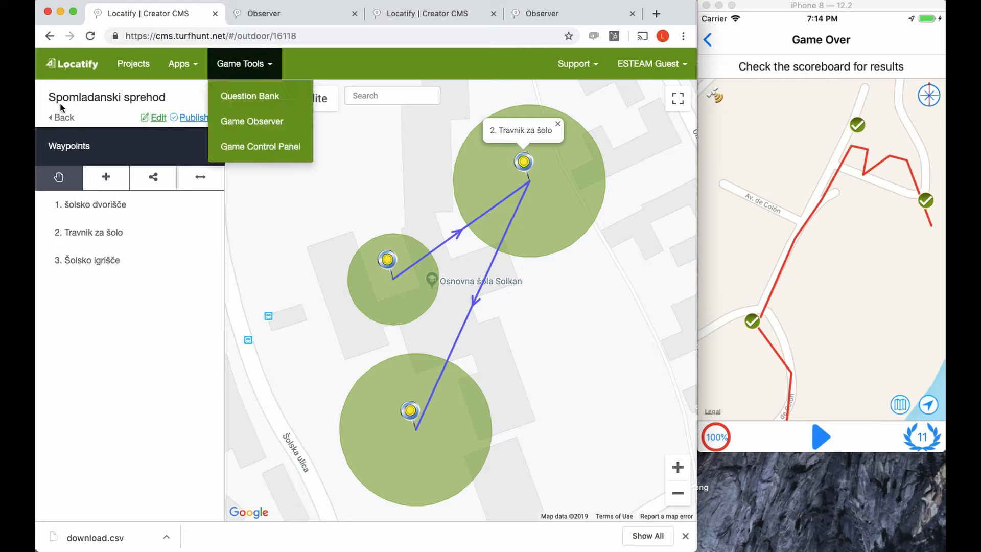
{"action": "left_click", "coordinate": [270, 147]}
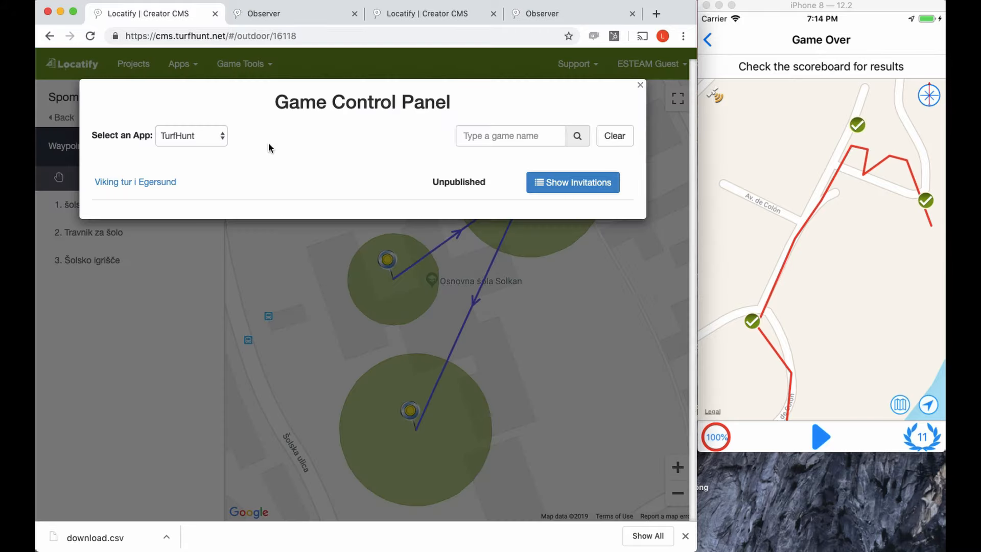
{"action": "left_click", "coordinate": [179, 135]}
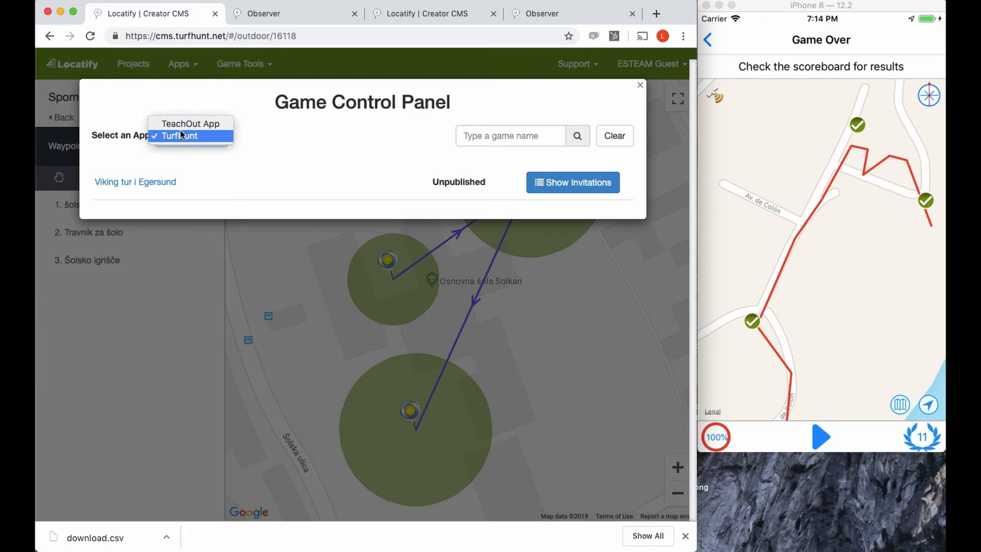
{"action": "left_click", "coordinate": [181, 123]}
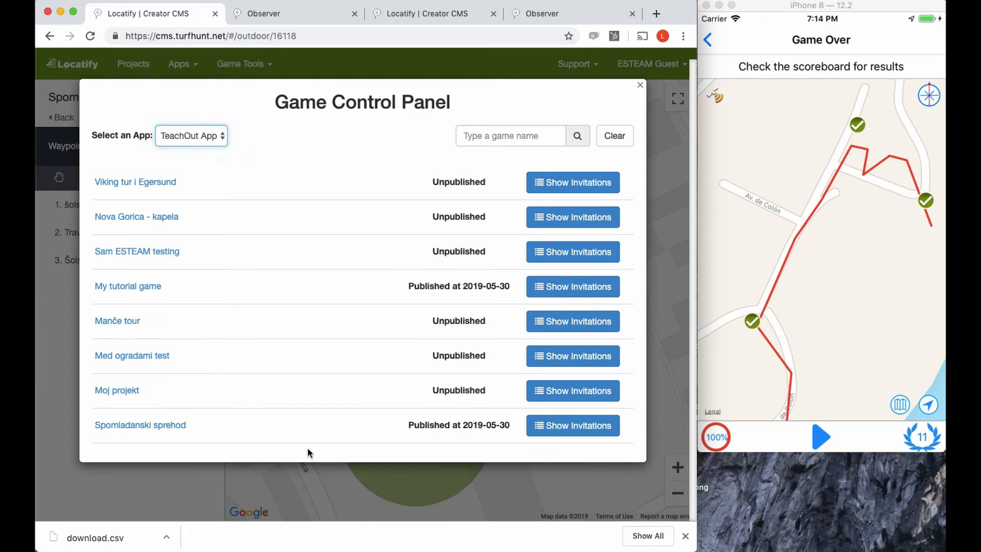
{"action": "left_click", "coordinate": [592, 427]}
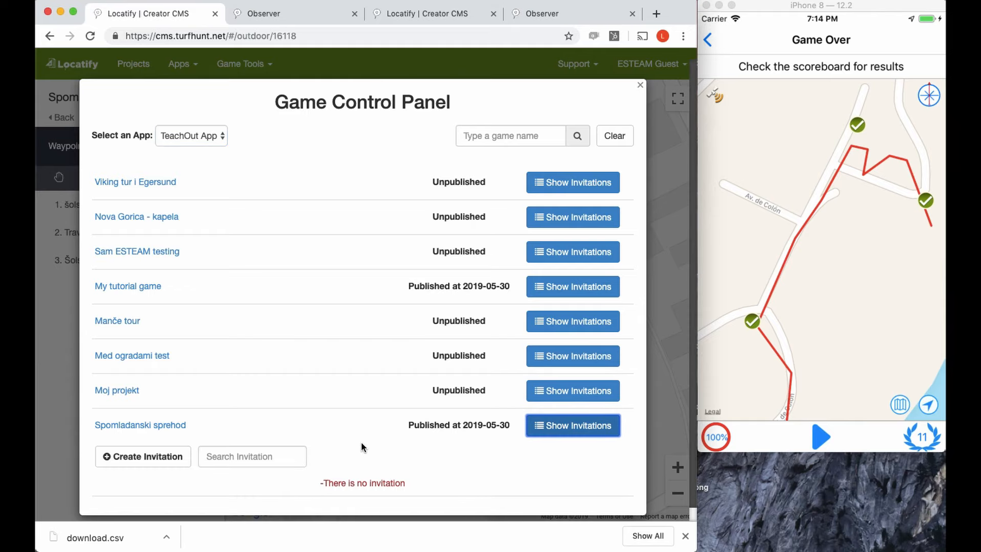
Step: Create an invitation named "My invitation" for the "Spomladanski sprehod" game
{"action": "left_click", "coordinate": [124, 461]}
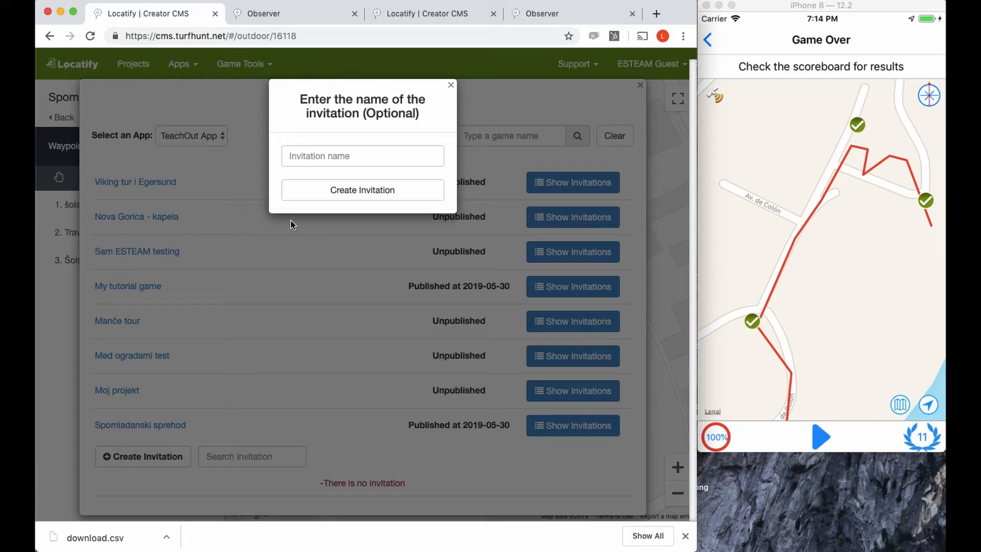
{"action": "left_click", "coordinate": [378, 156]}
{"action": "type", "text": "My invitation to her ga"}
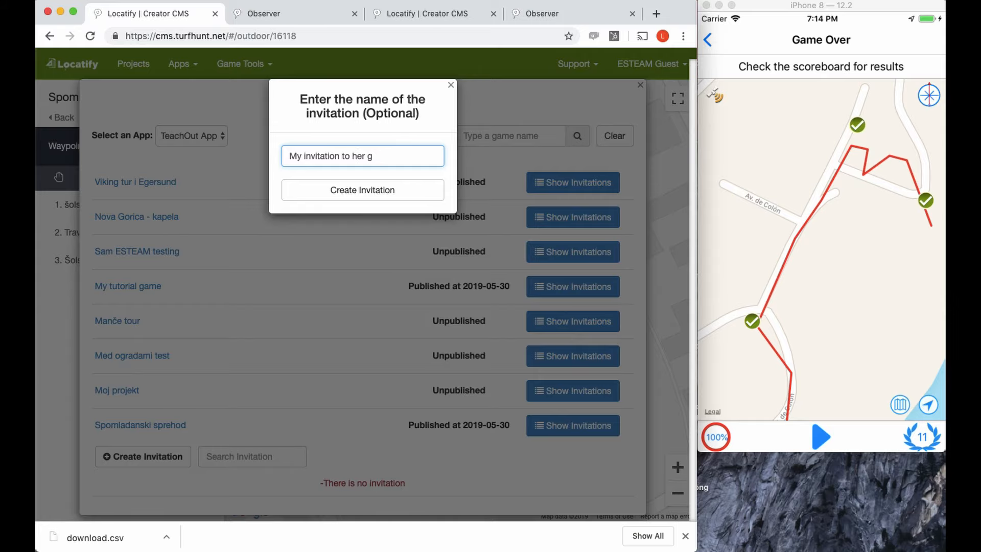
{"action": "key", "text": "BackSpace"}
{"action": "key", "text": "BackSpace"}
{"action": "key", "text": "BackSpace"}
{"action": "key", "text": "BackSpace"}
{"action": "key", "text": "BackSpace"}
{"action": "key", "text": "BackSpace"}
{"action": "key", "text": "BackSpace"}
{"action": "key", "text": "BackSpace"}
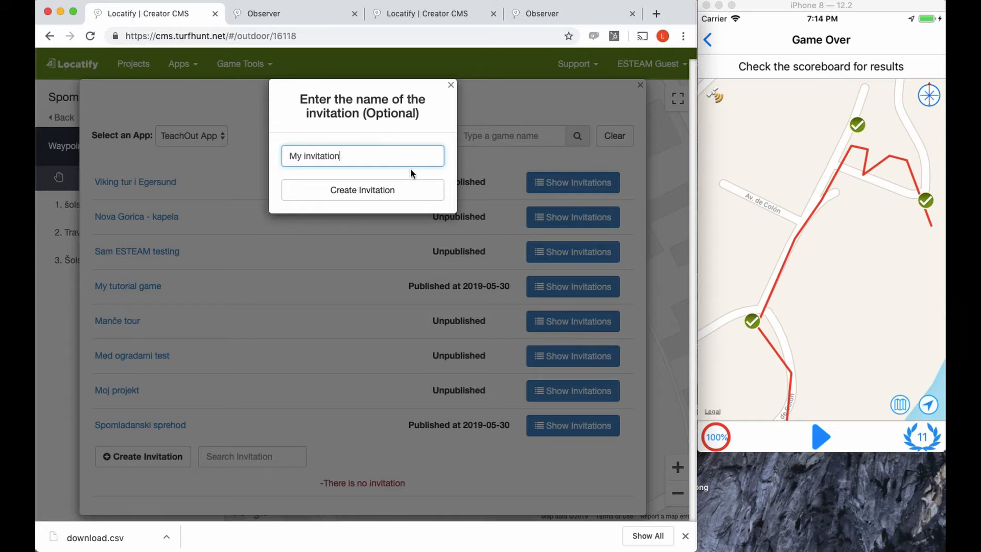
{"action": "left_click", "coordinate": [390, 190]}
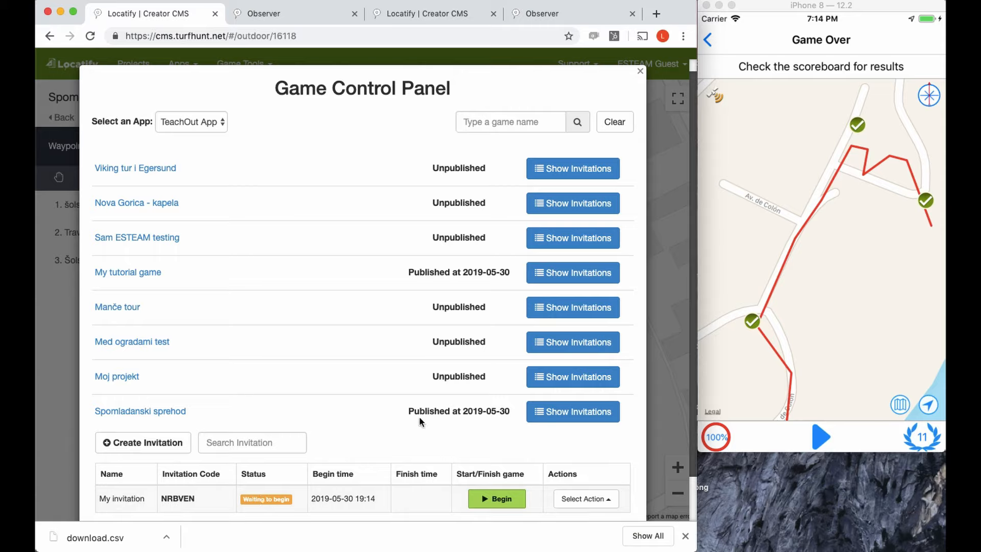
Step: Select the new invitation's code, begin and end its game, and close the Game Control Panel
{"action": "double_click", "coordinate": [176, 499]}
{"action": "left_click", "coordinate": [506, 499]}
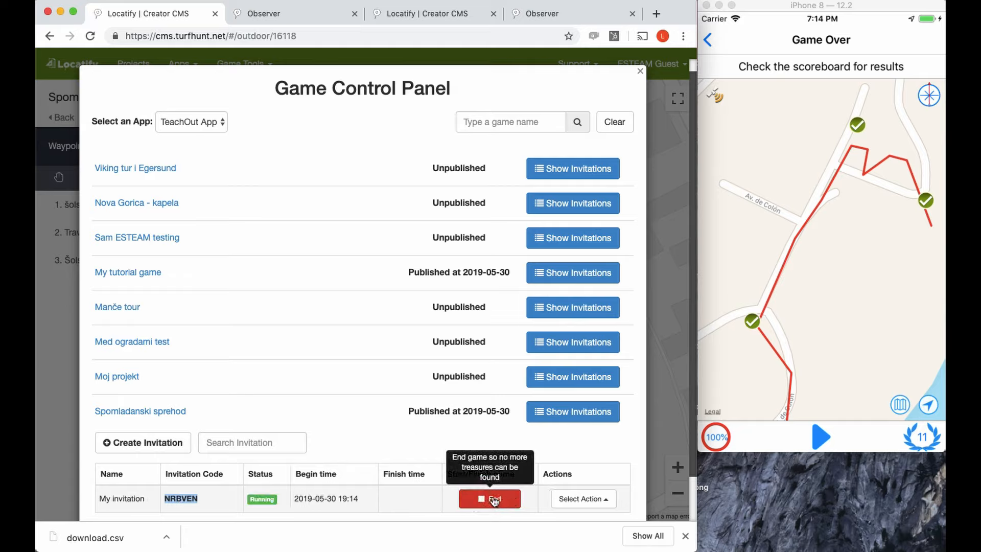
{"action": "left_click", "coordinate": [498, 501]}
{"action": "left_click", "coordinate": [497, 498]}
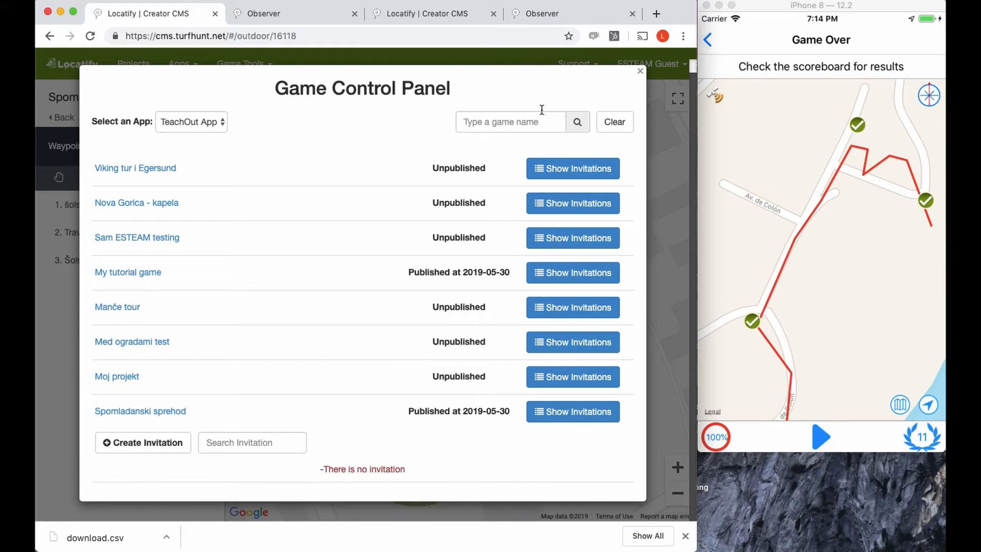
{"action": "left_click", "coordinate": [641, 73]}
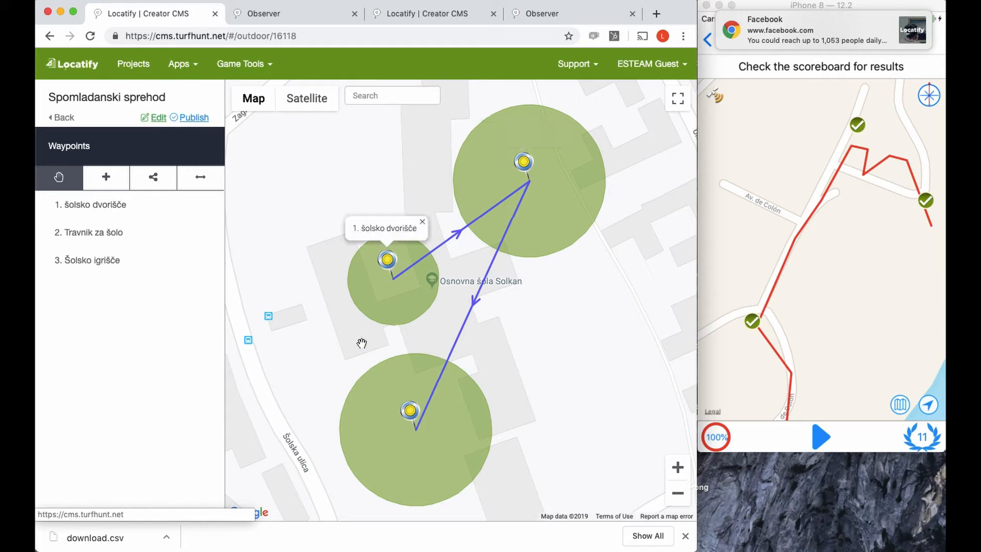